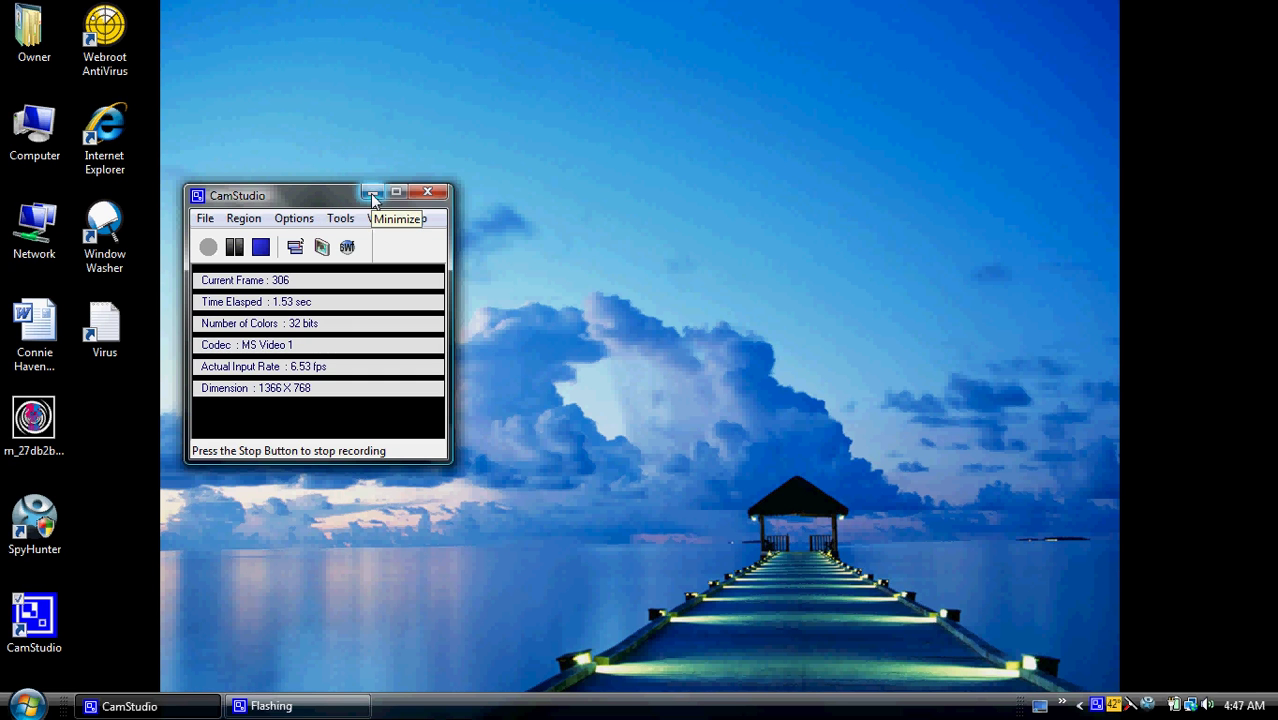
# Minimize the CamStudio recording window to clear the desktop
pyautogui.click(370, 193)
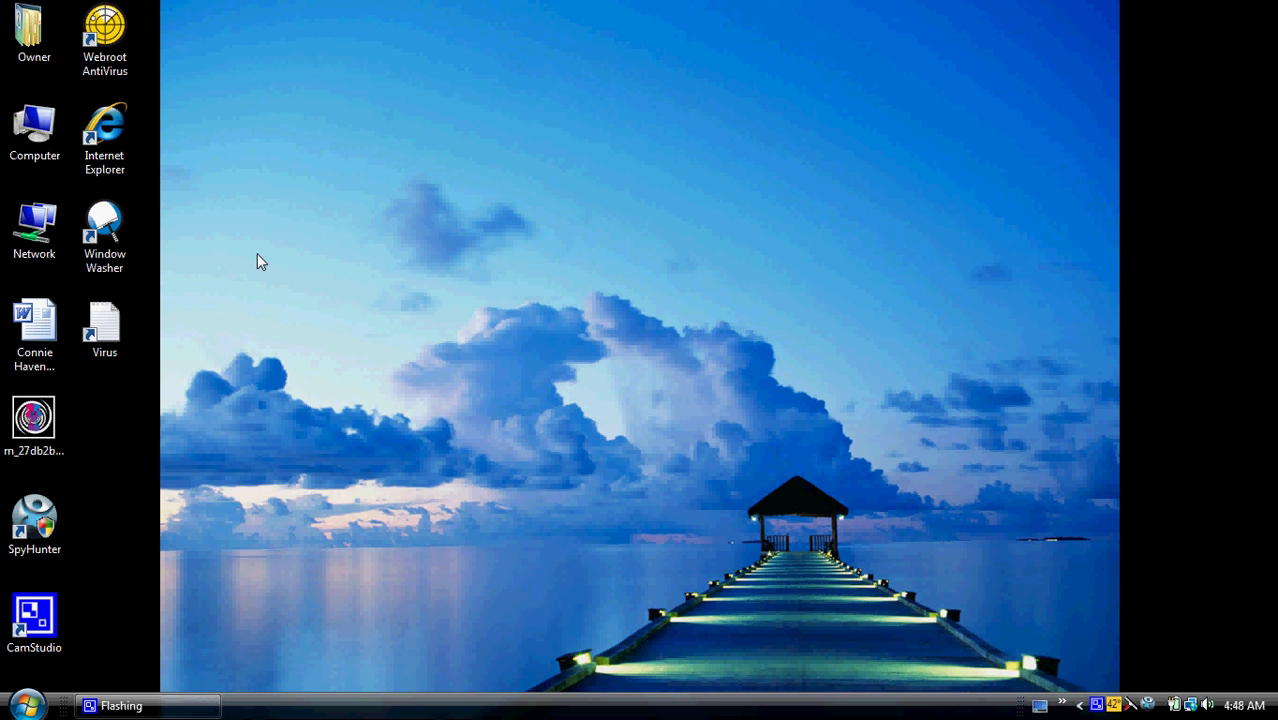
# Browse via Computer to C:\Users\Owner\AppData\Local and scroll down to the Virus text document
pyautogui.click(25, 705)
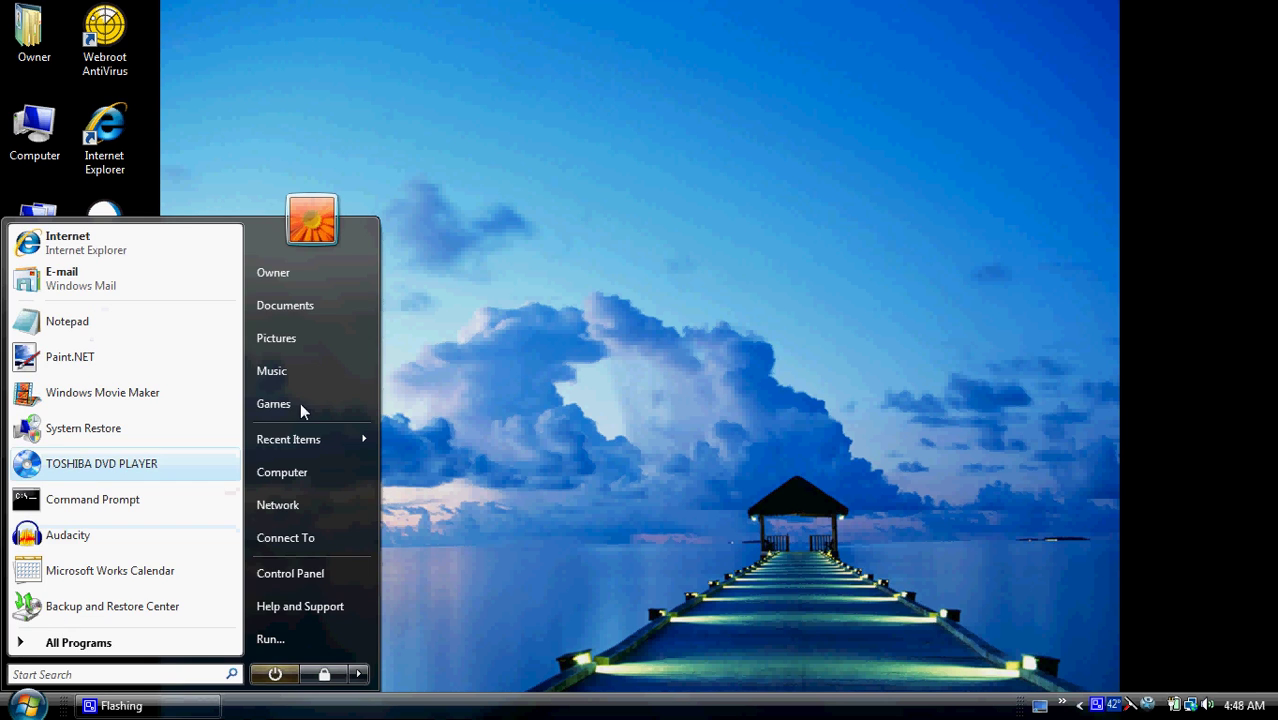
pyautogui.click(316, 473)
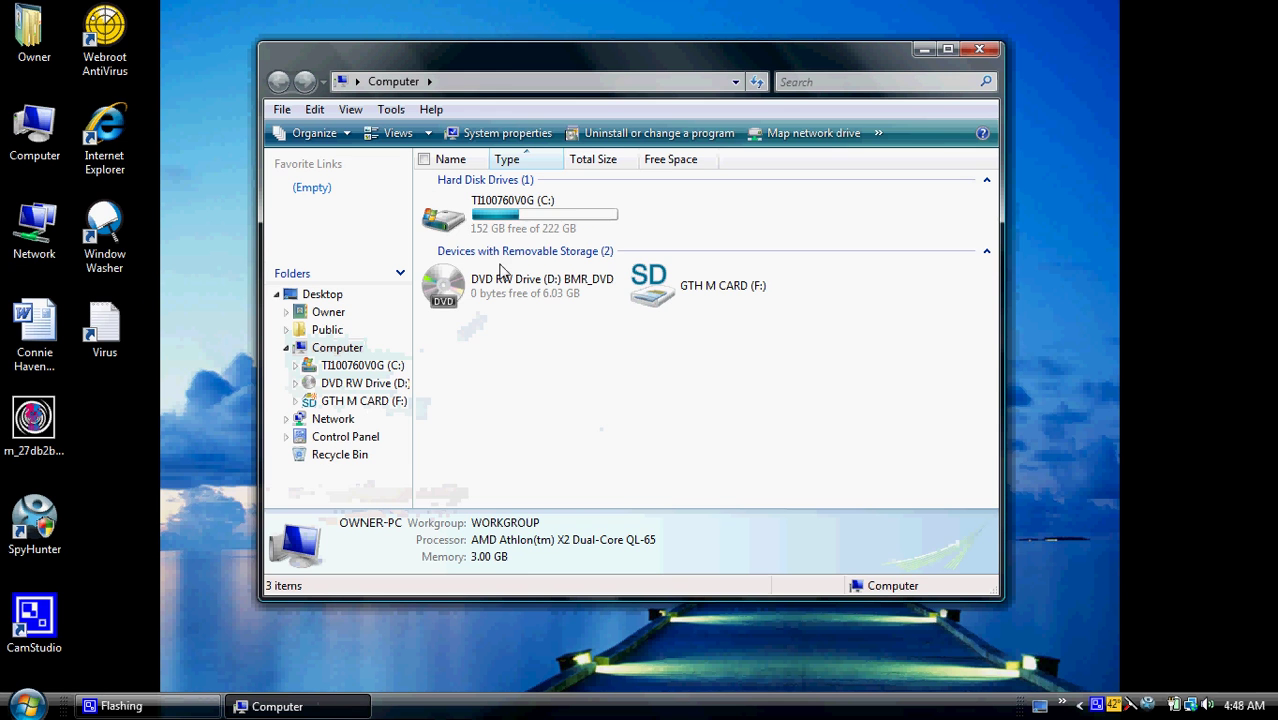
pyautogui.doubleClick(519, 233)
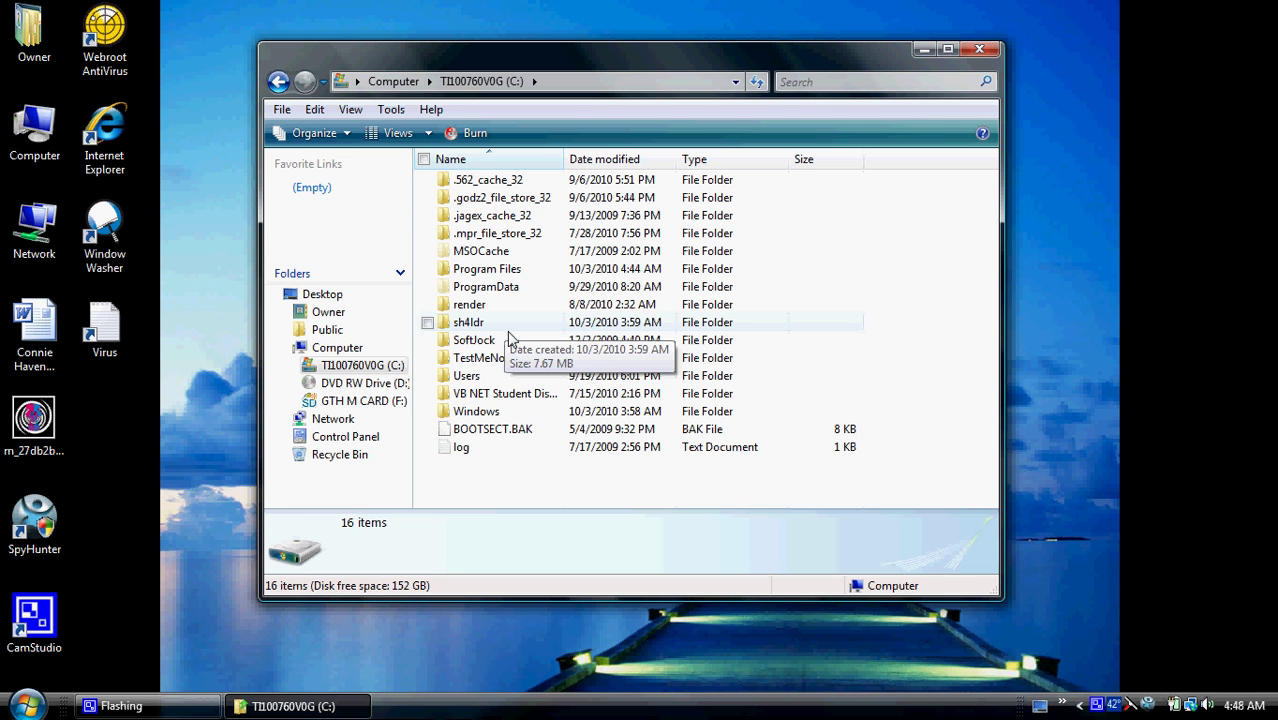
pyautogui.doubleClick(500, 378)
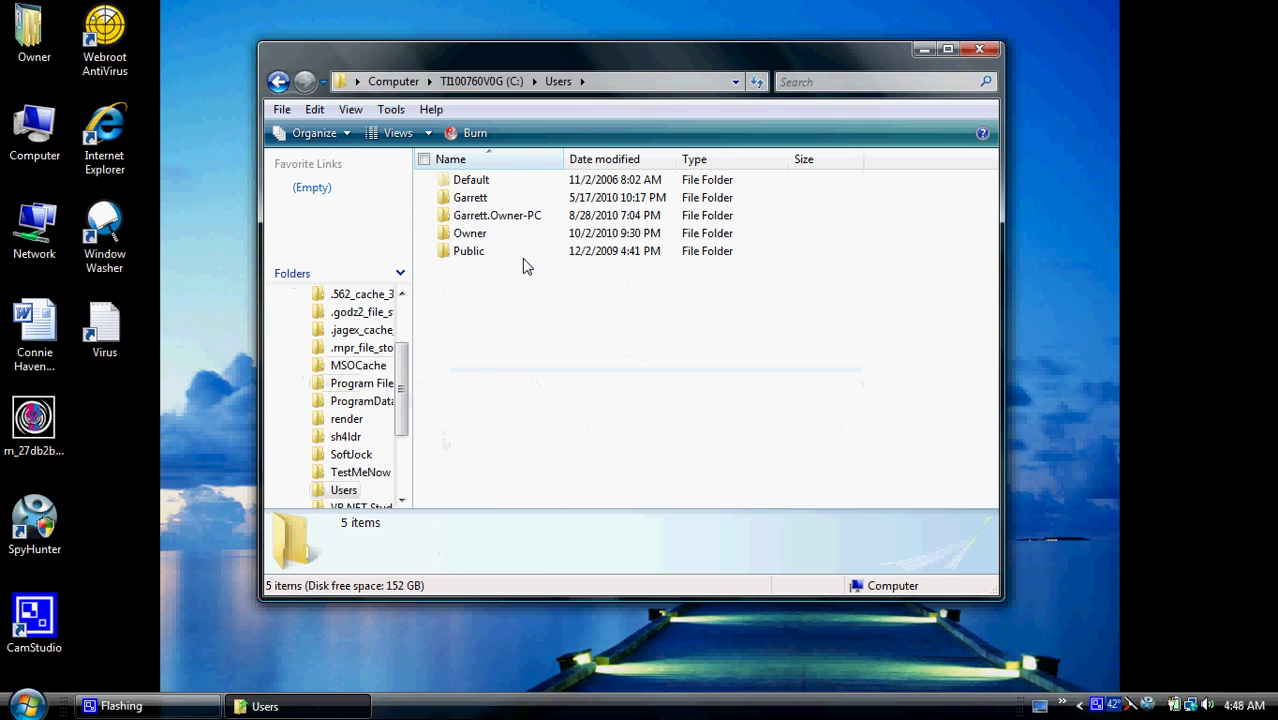
pyautogui.moveTo(470, 234)
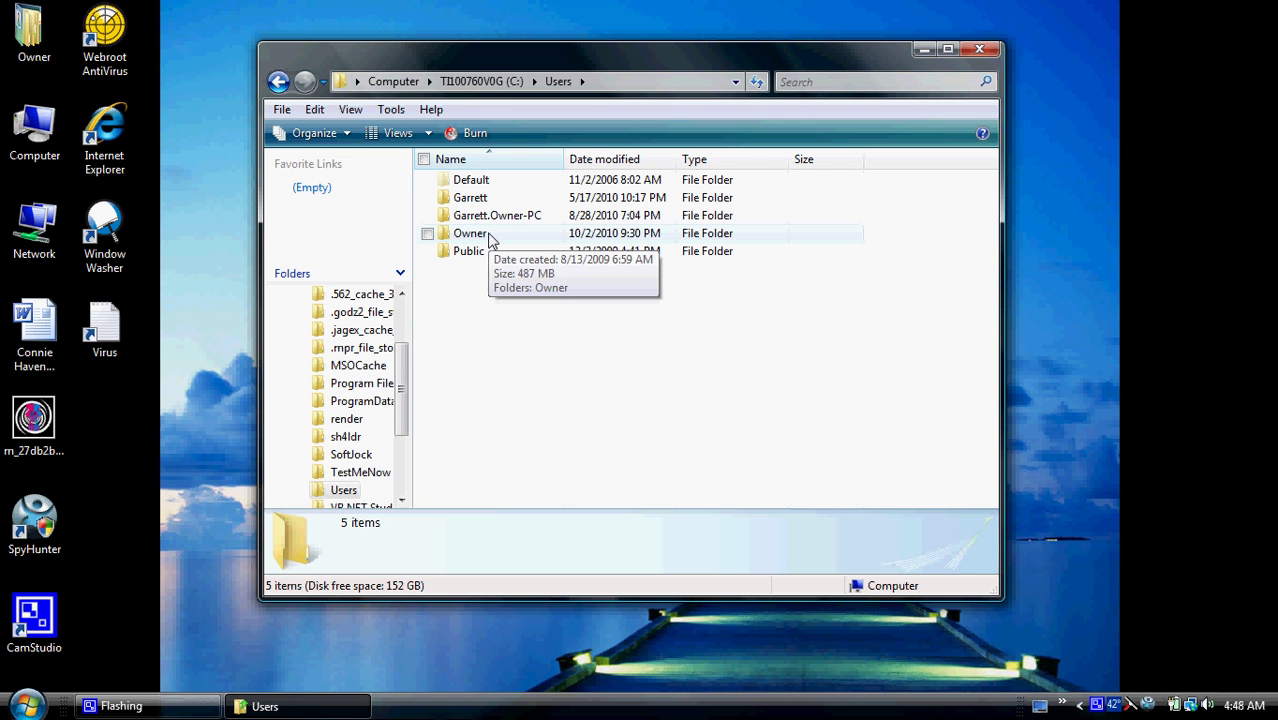
pyautogui.doubleClick(490, 240)
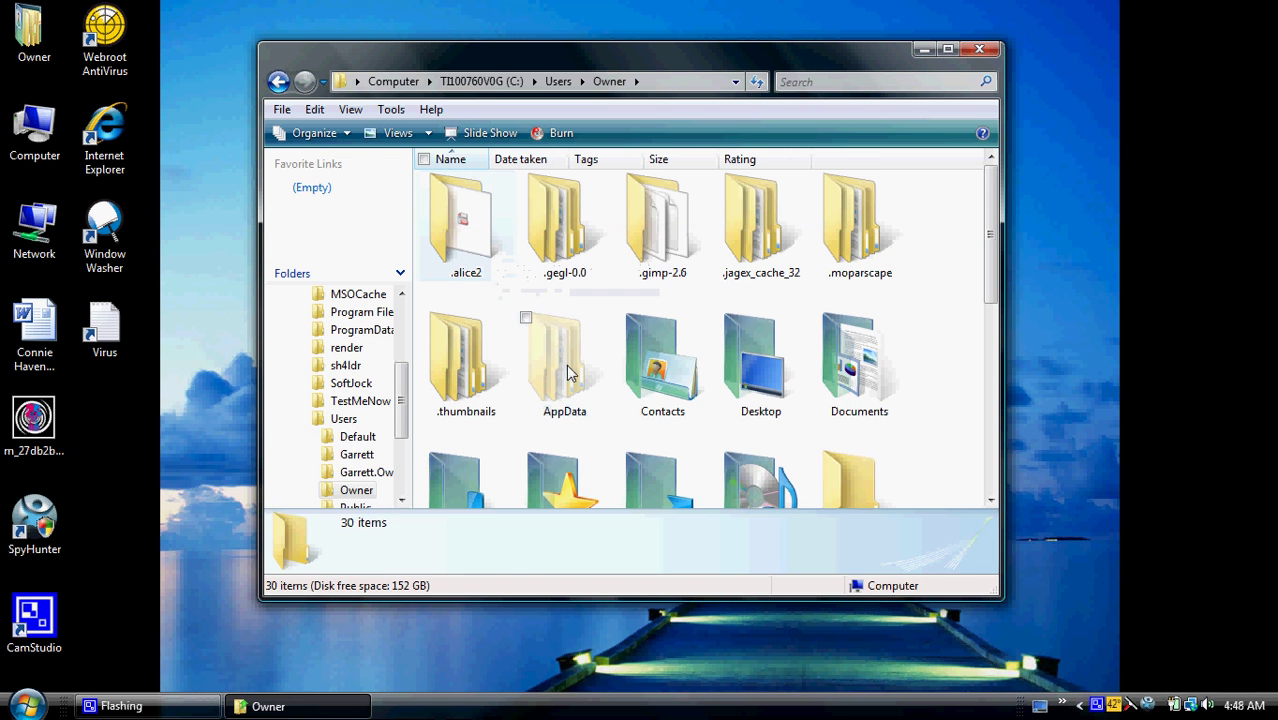
pyautogui.click(570, 375)
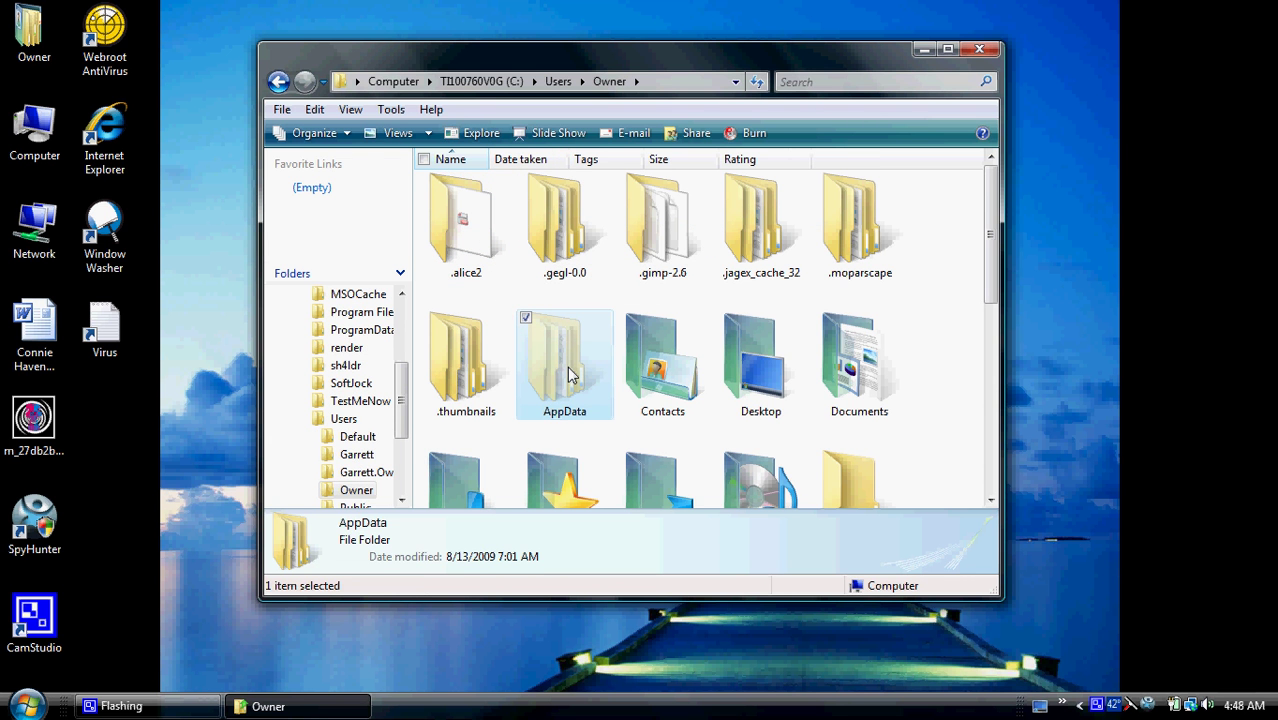
pyautogui.doubleClick(568, 375)
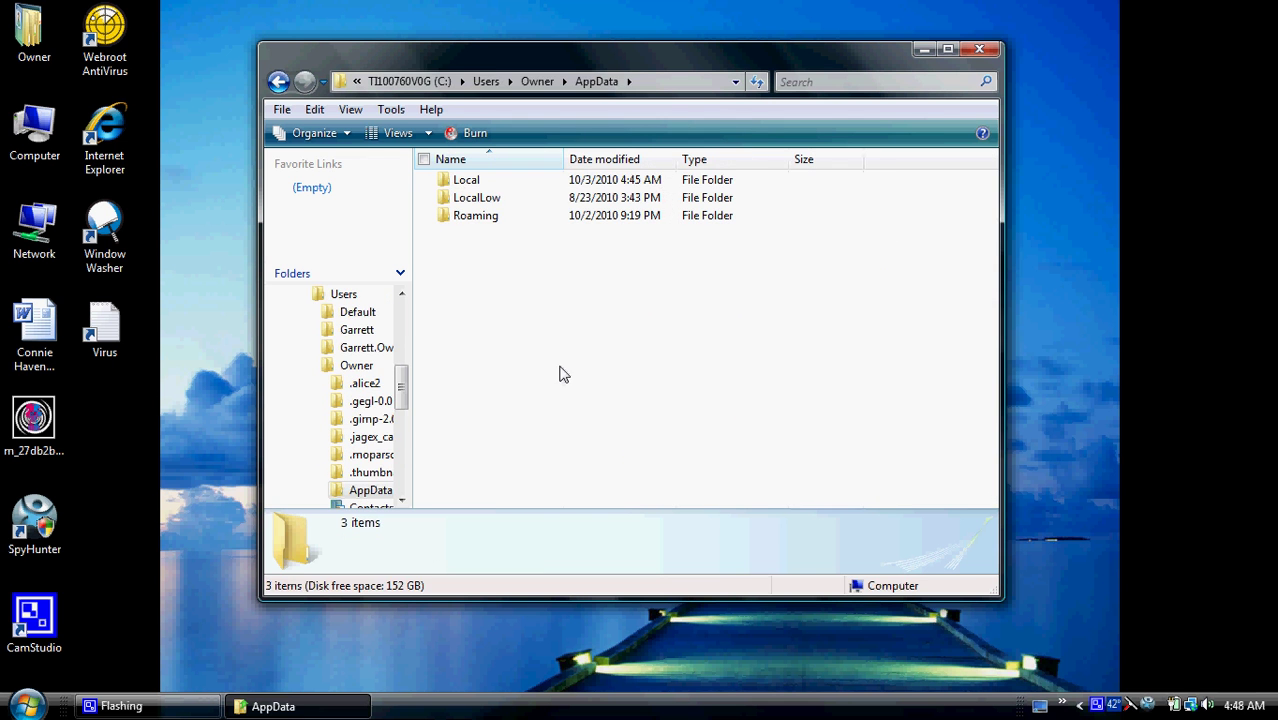
pyautogui.doubleClick(497, 182)
pyautogui.scroll(-3, 495, 385)
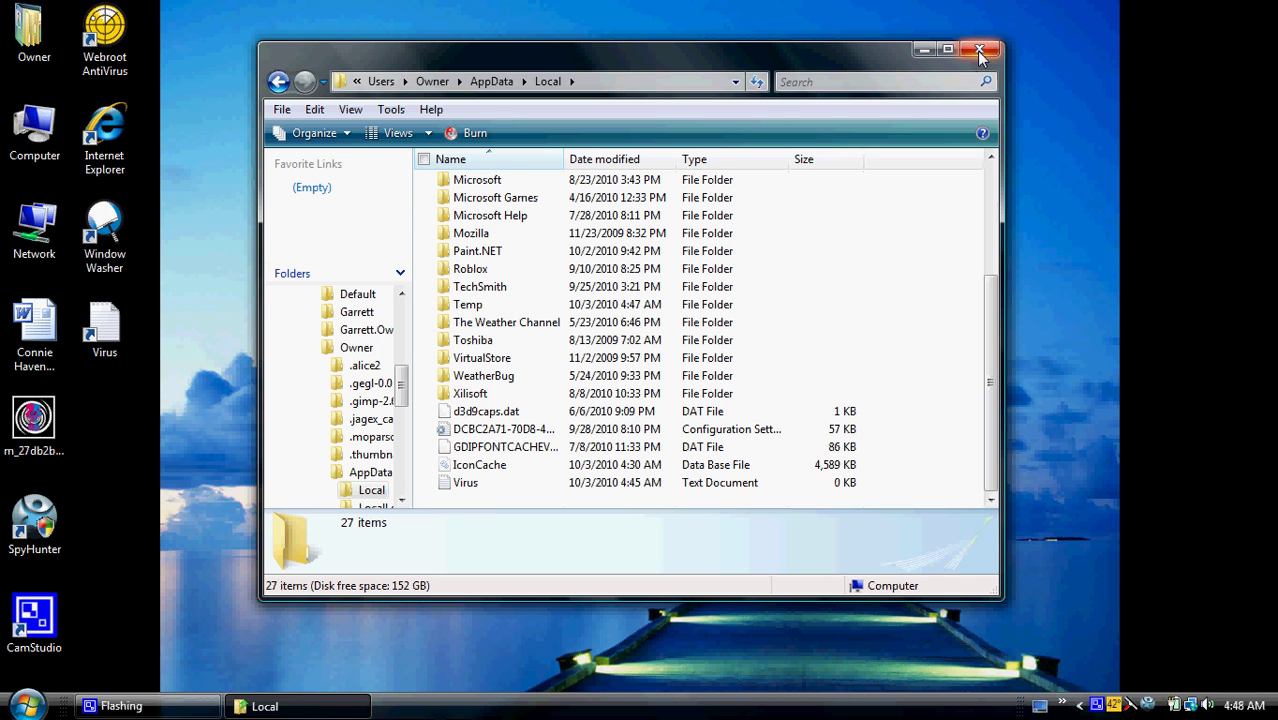
# Close the Local window and inspect the Virus shortcut's target path in its Properties
pyautogui.click(976, 52)
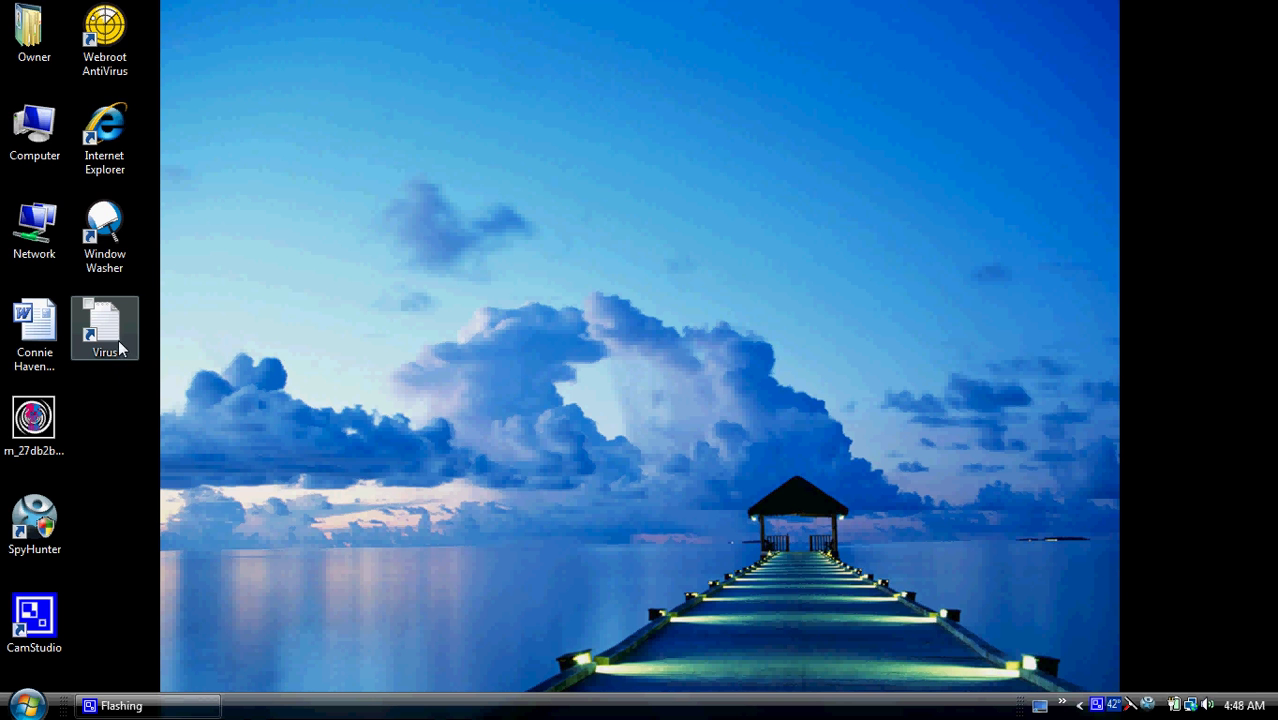
pyautogui.moveTo(103, 330)
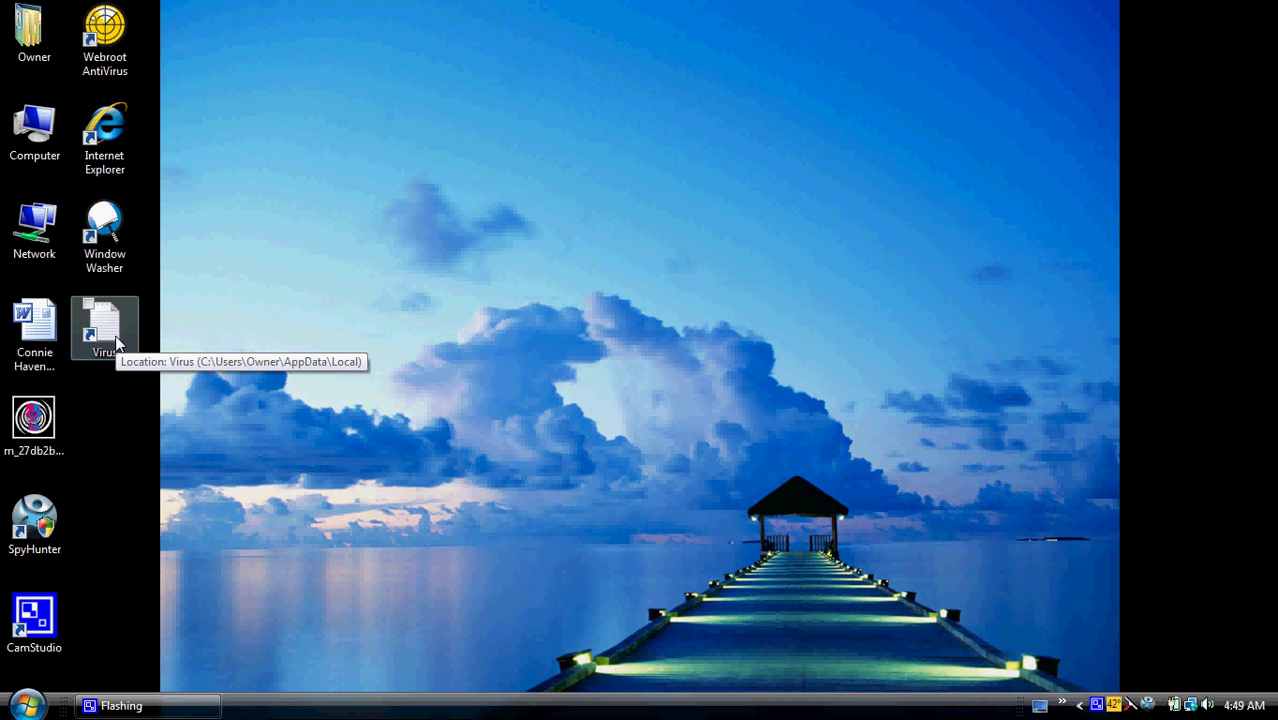
pyautogui.rightClick(113, 341)
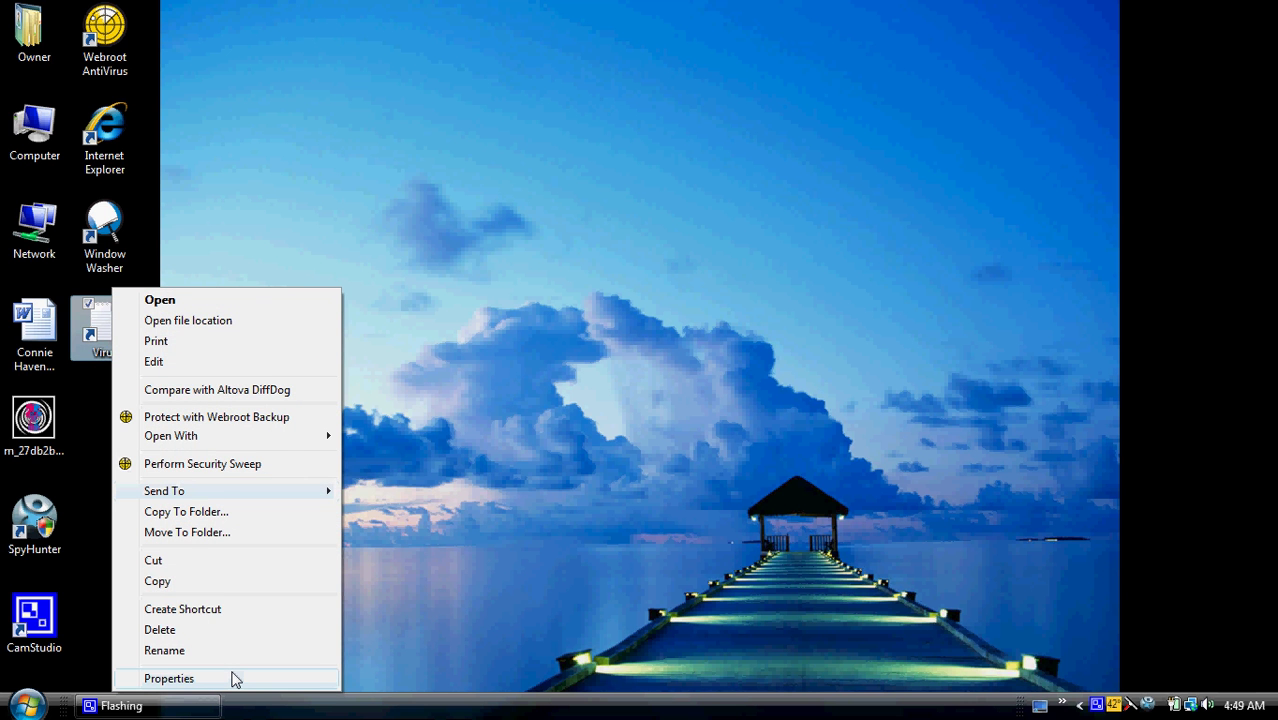
pyautogui.click(234, 680)
pyautogui.moveTo(414, 375)
pyautogui.mouseDown()
pyautogui.moveTo(213, 395)
pyautogui.moveTo(302, 420)
pyautogui.mouseUp()
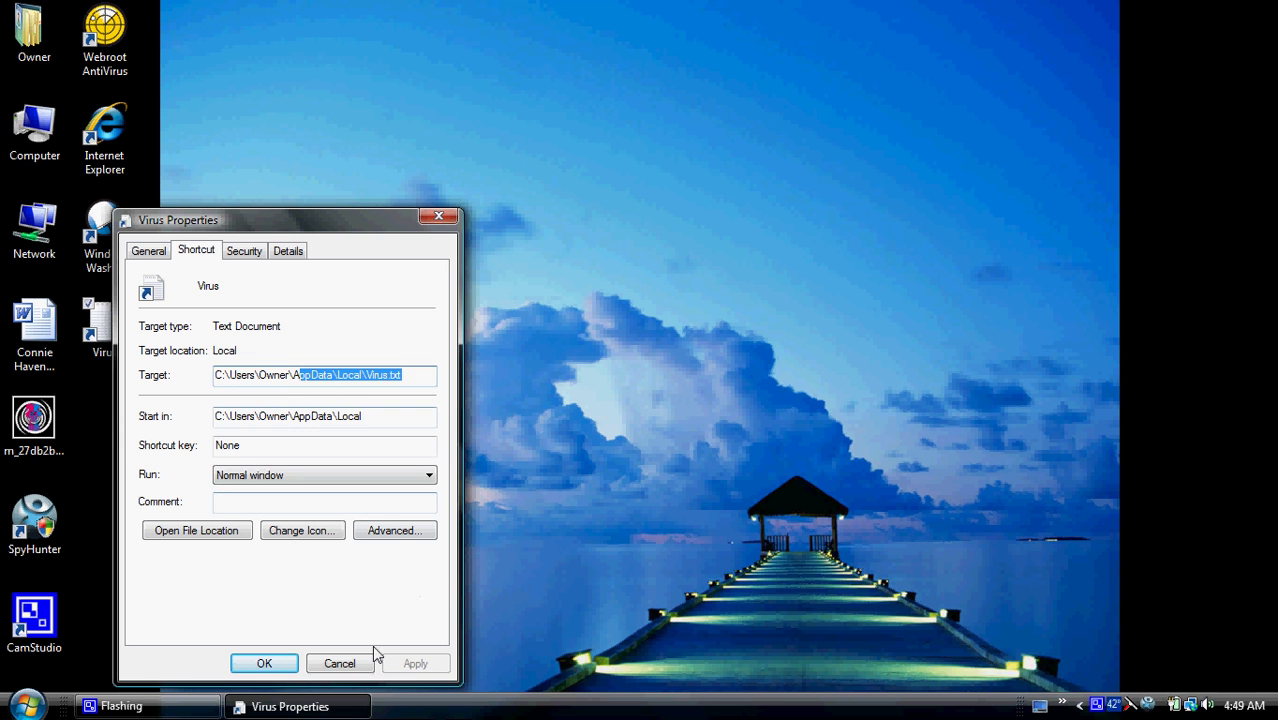
pyautogui.click(438, 217)
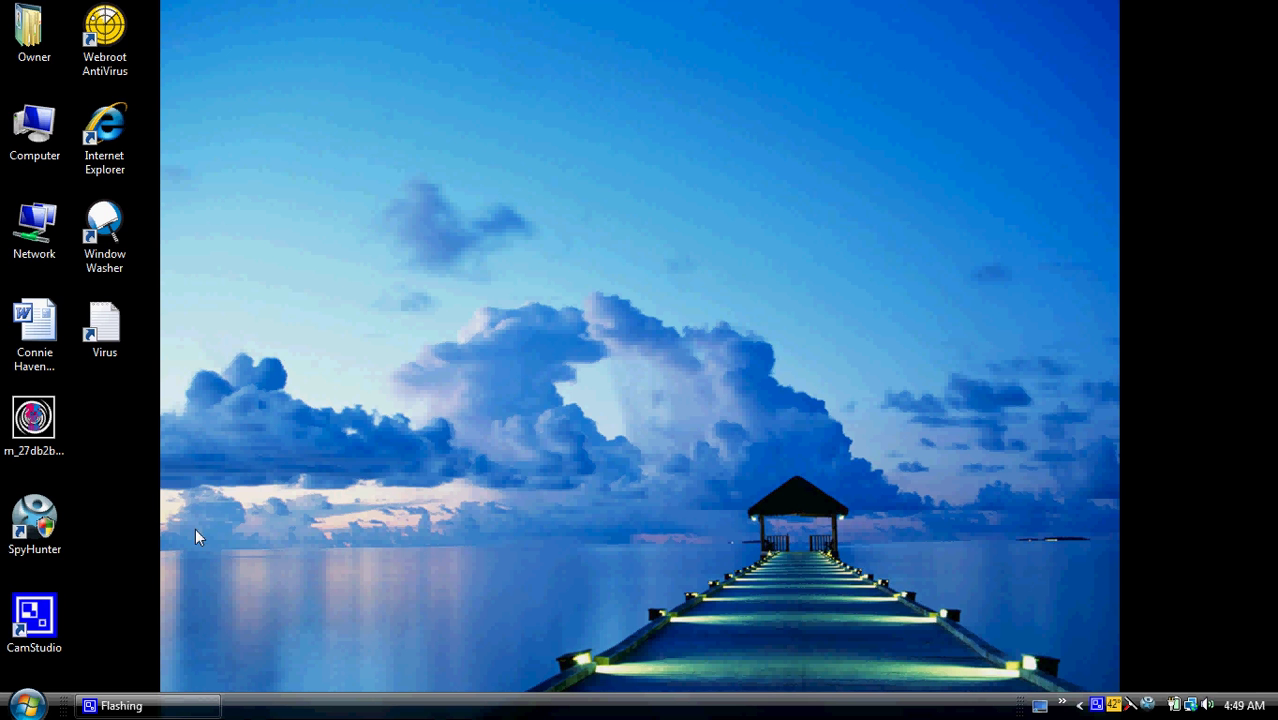
# Copy the shortcut target C:\Users\Owner\AppData\Local\Virus.txt and open a new Computer window
pyautogui.click(118, 350)
pyautogui.rightClick(118, 350)
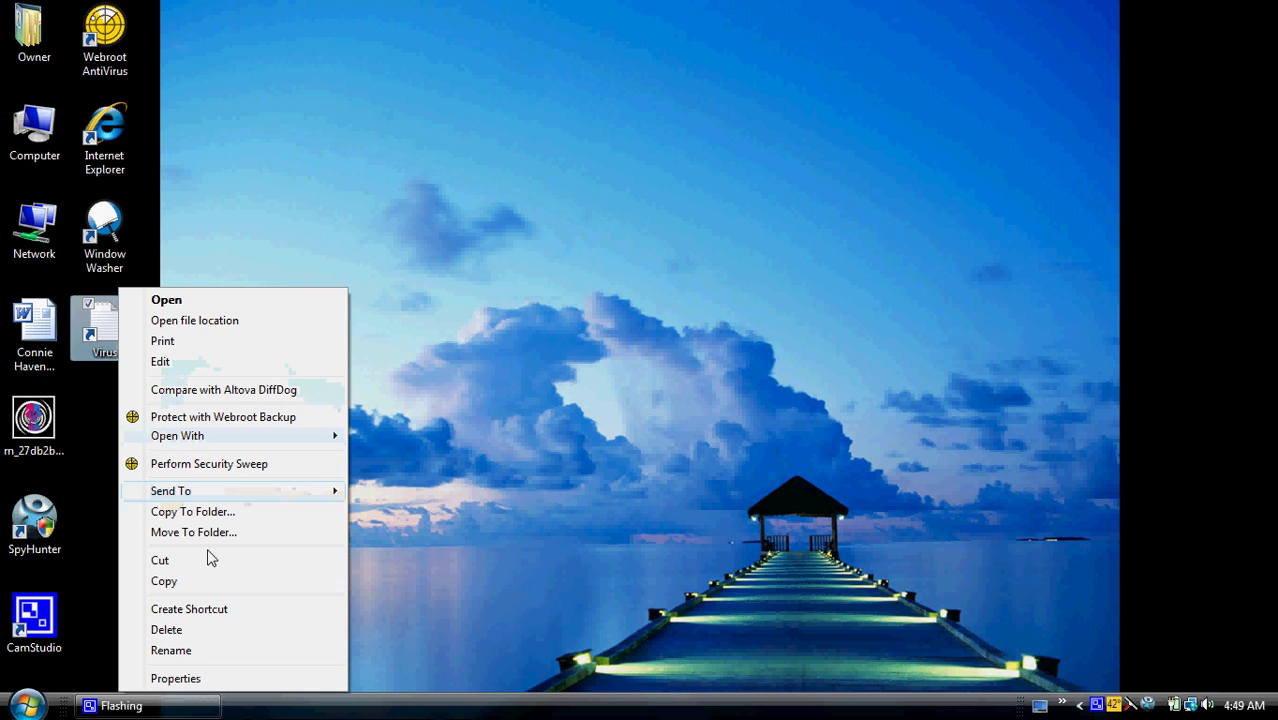
pyautogui.click(200, 677)
pyautogui.rightClick(378, 376)
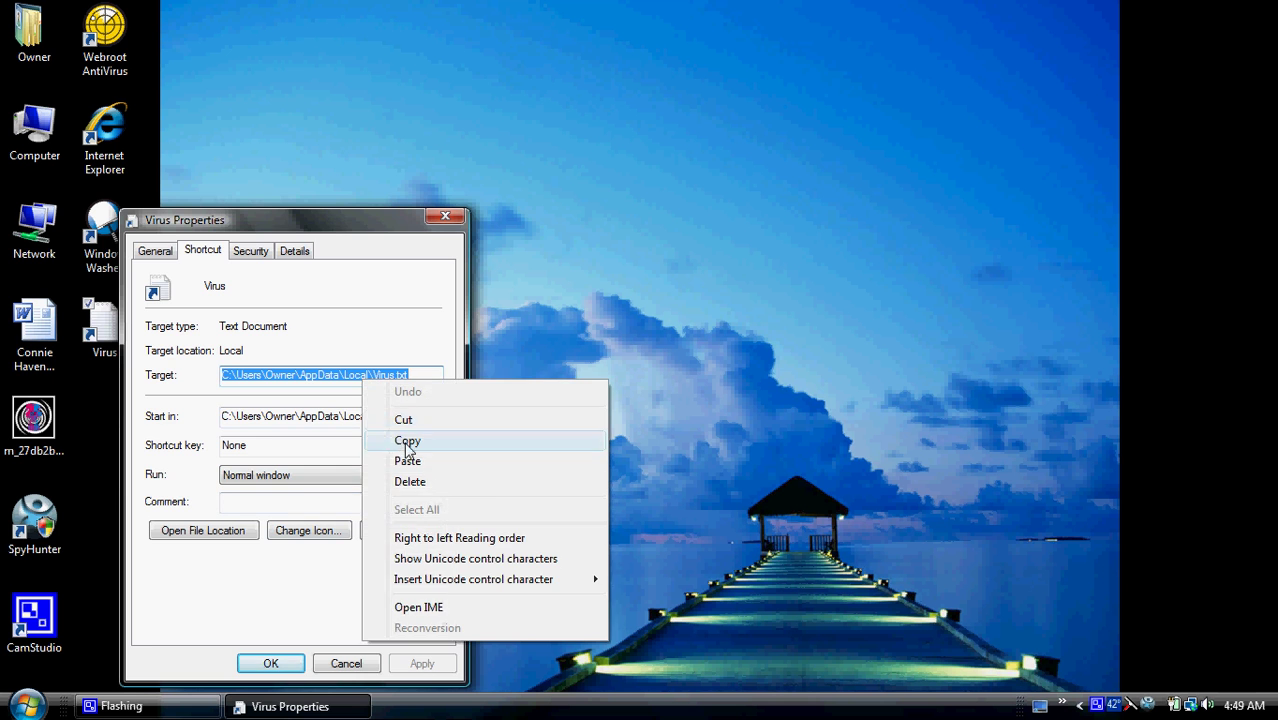
pyautogui.click(403, 440)
pyautogui.click(445, 216)
pyautogui.click(24, 706)
pyautogui.click(309, 474)
# Reach the AppData\Local folder by pasting the Virus.txt path and trimming off the file name
pyautogui.click(428, 82)
pyautogui.click(467, 82)
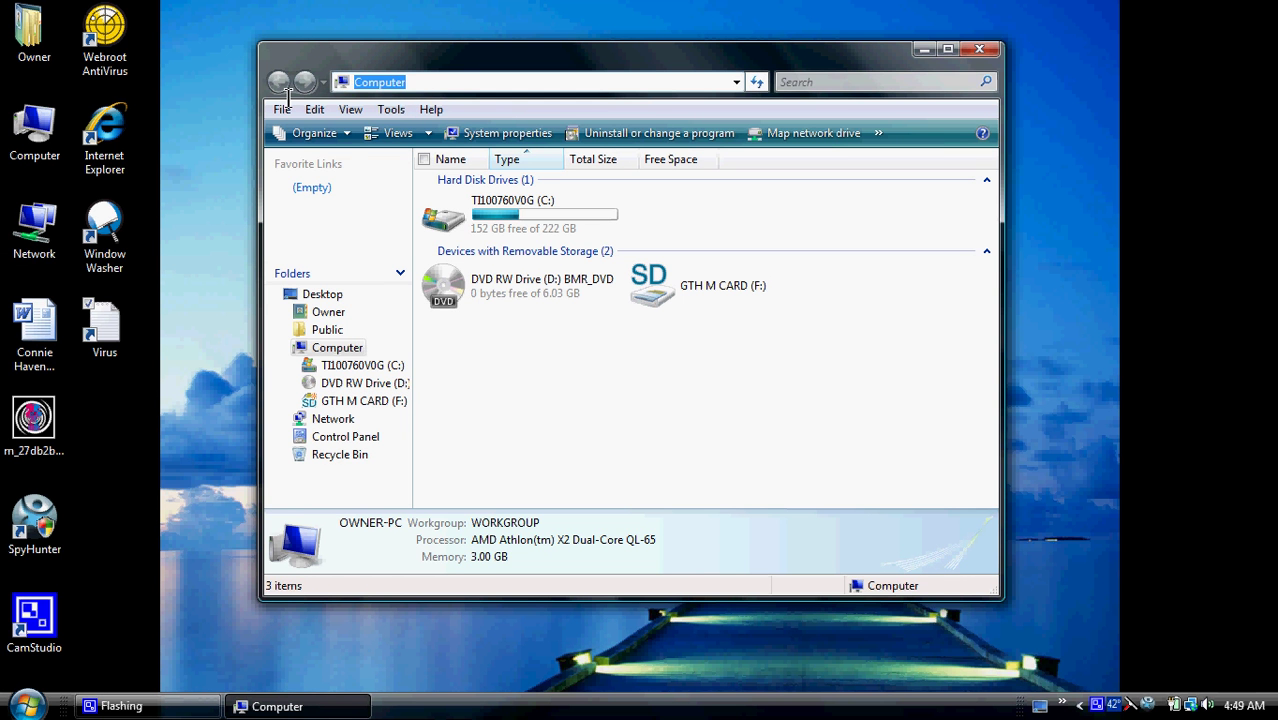
pyautogui.hotkey('ctrl', 'v')
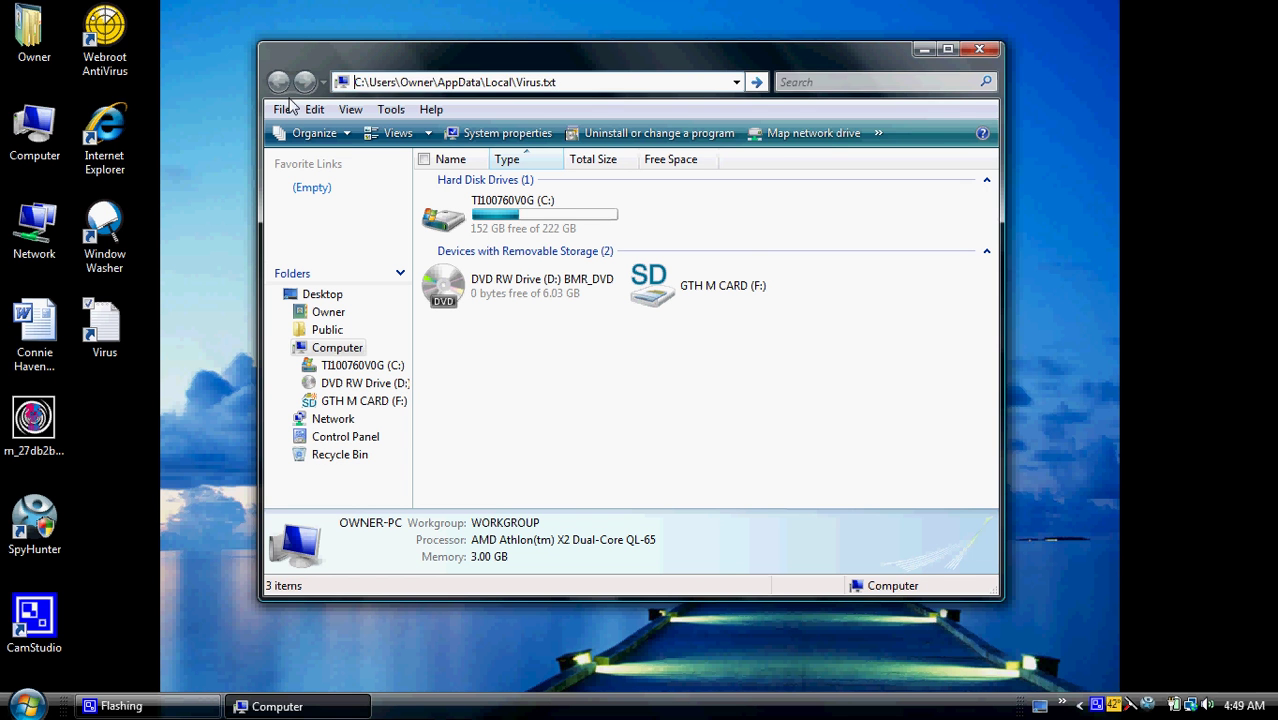
pyautogui.press('Return')
pyautogui.click(1184, 48)
pyautogui.moveTo(601, 85); pyautogui.dragTo(519, 107)
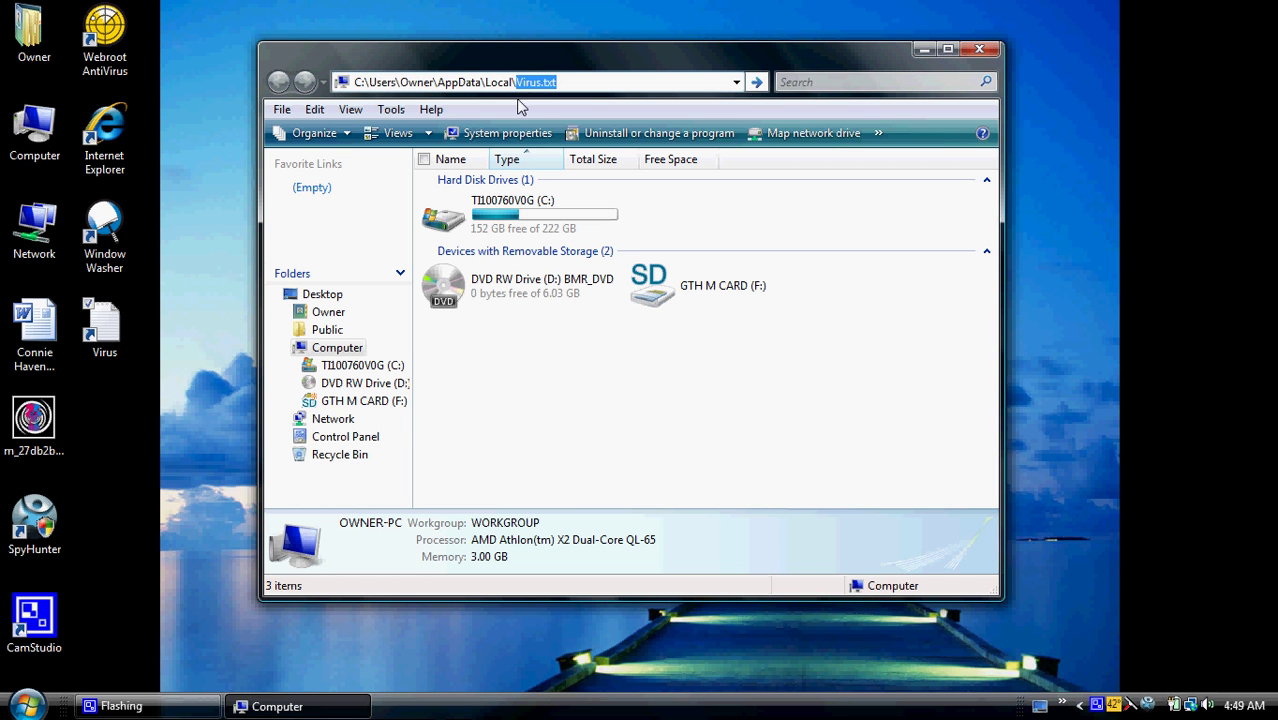
pyautogui.press('BackSpace')
pyautogui.press('Return')
pyautogui.scroll(-3, 560, 388)
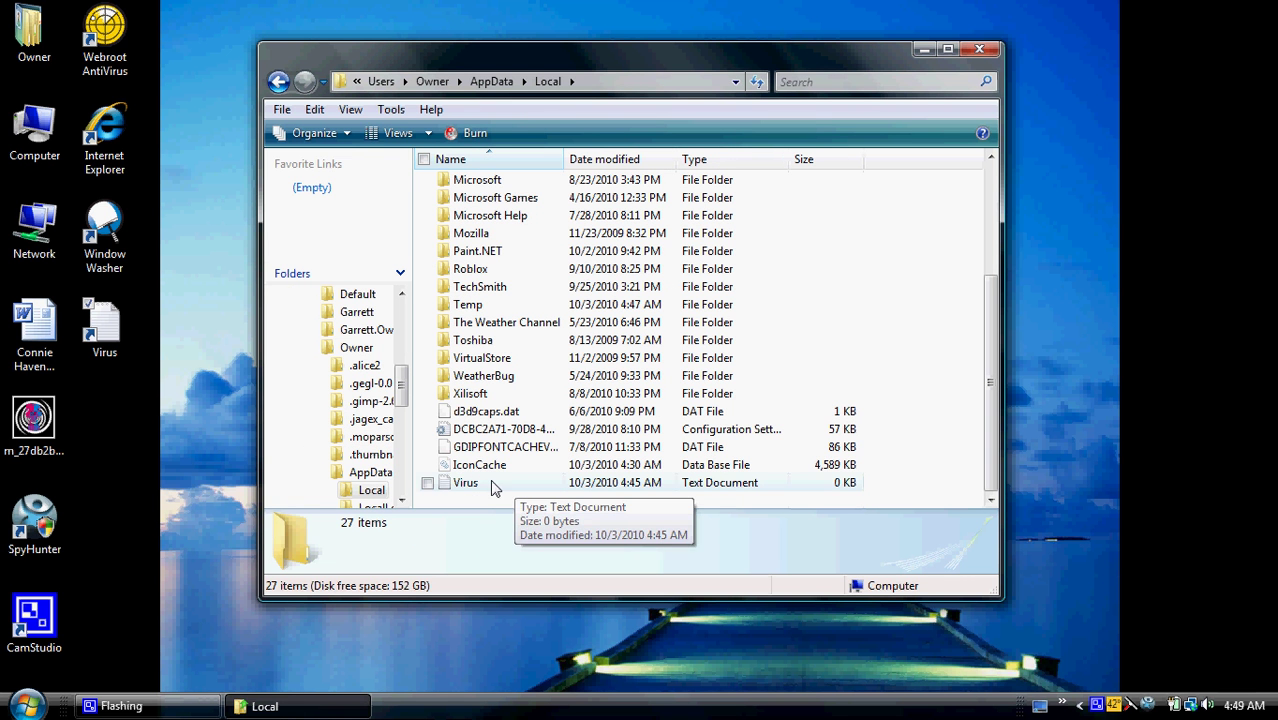
# Rename the Virus text document to hfhjfgkjhg
pyautogui.click(476, 488)
pyautogui.click(476, 488)
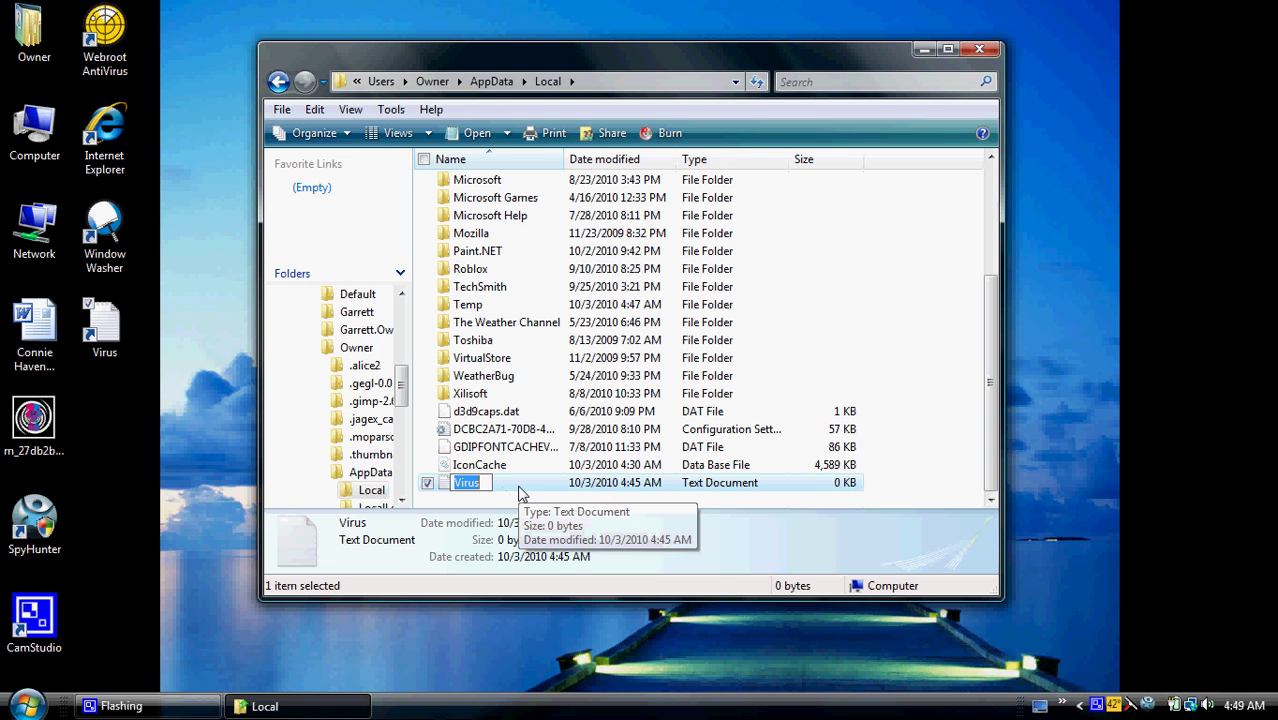
pyautogui.write('hfhjfgkjhg')
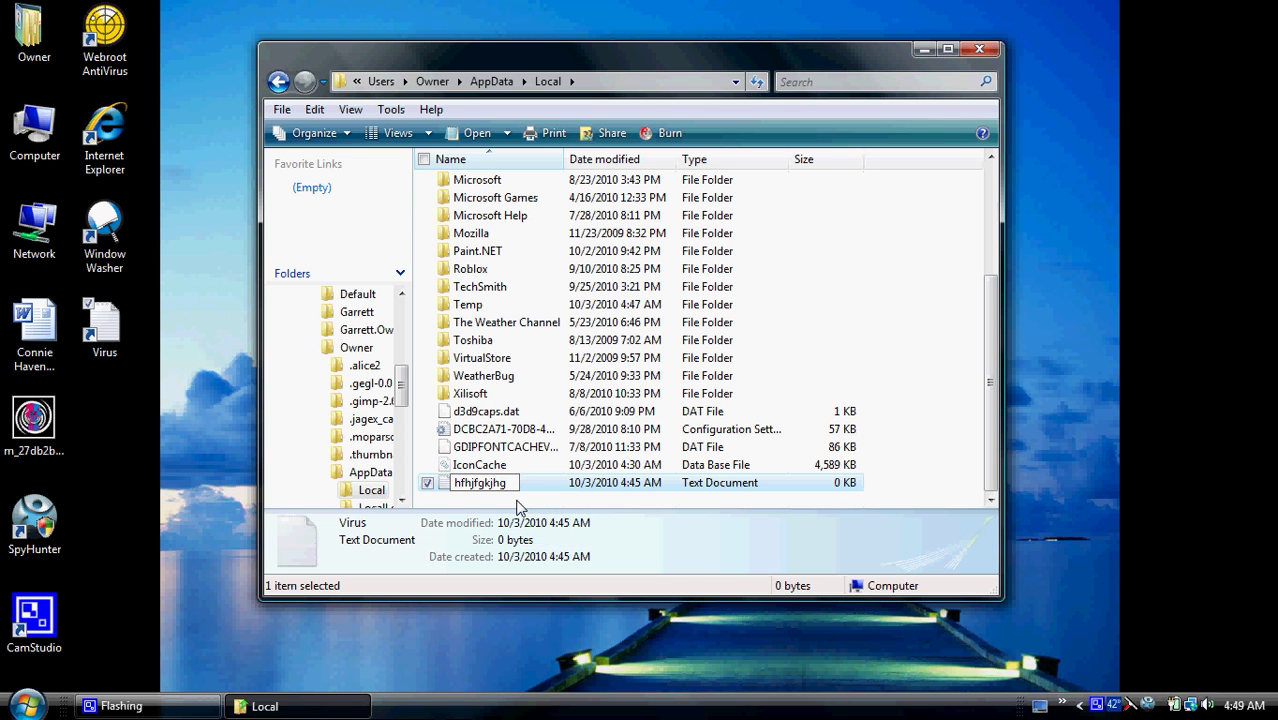
pyautogui.click(518, 500)
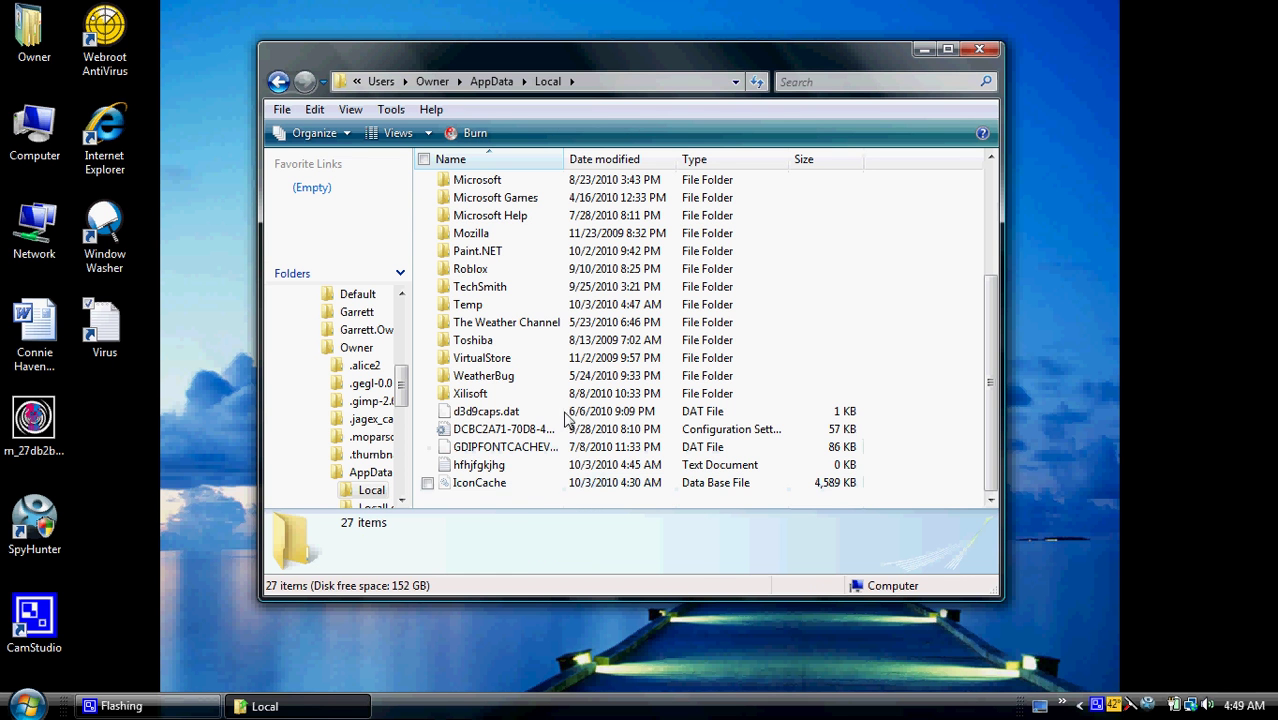
# Return to AppData\Local in a new Computer window using the pasted Virus.txt path, trimmed
pyautogui.click(979, 48)
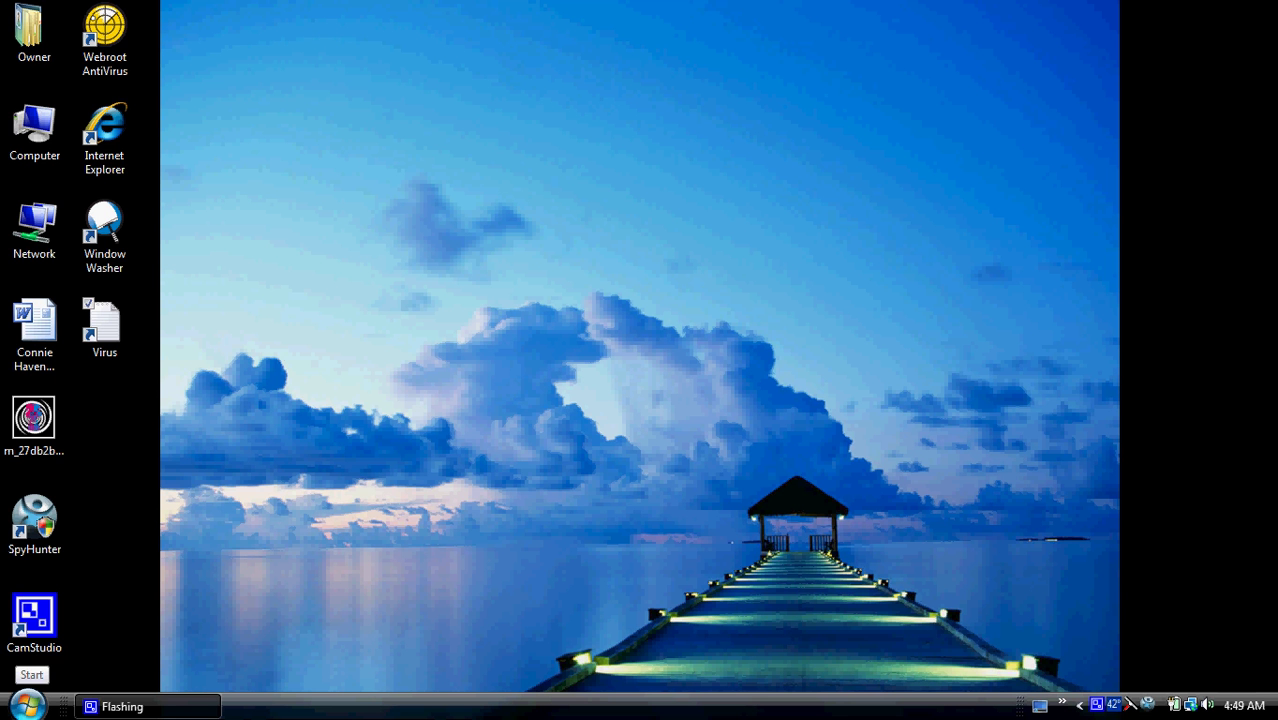
pyautogui.click(27, 705)
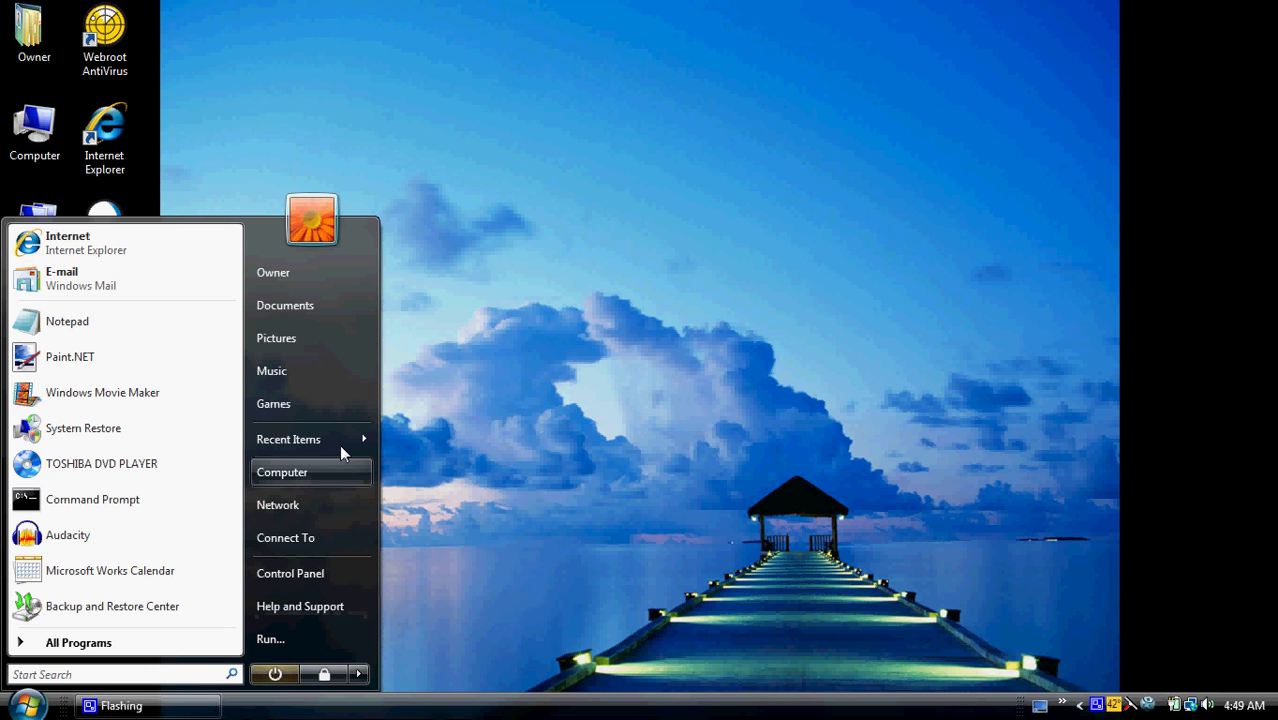
pyautogui.click(324, 472)
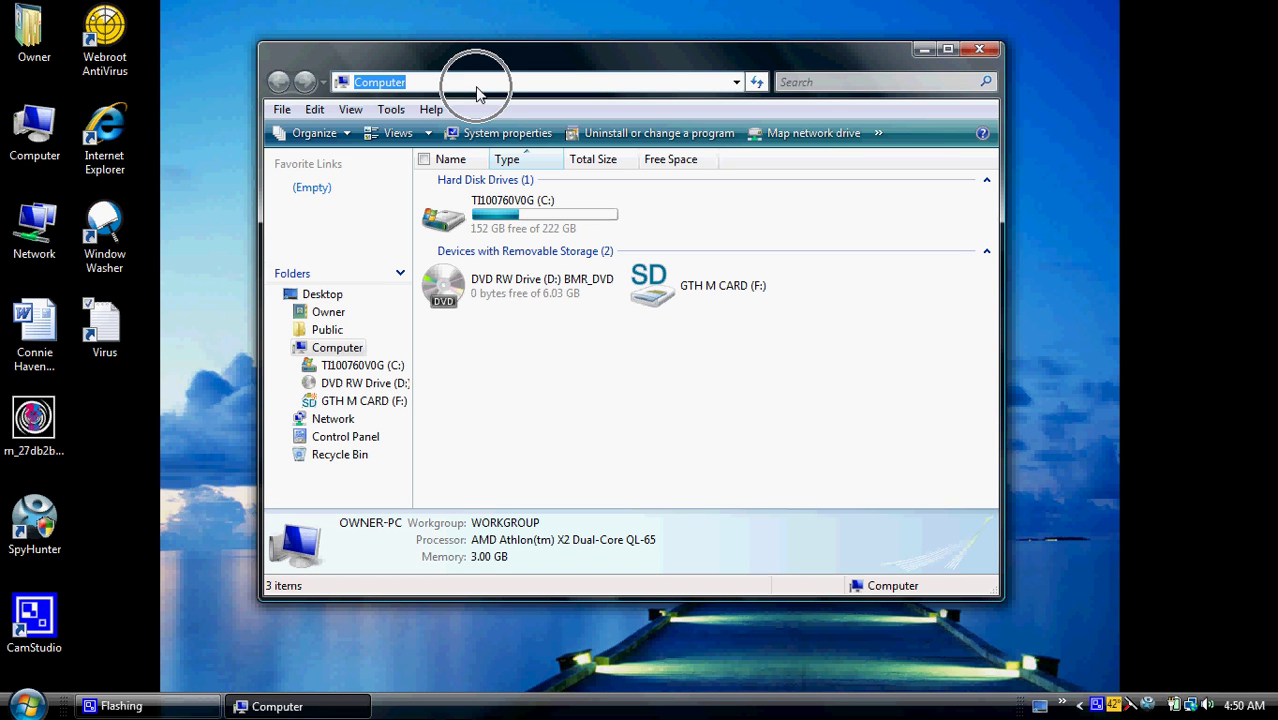
pyautogui.hotkey('ctrl', 'v')
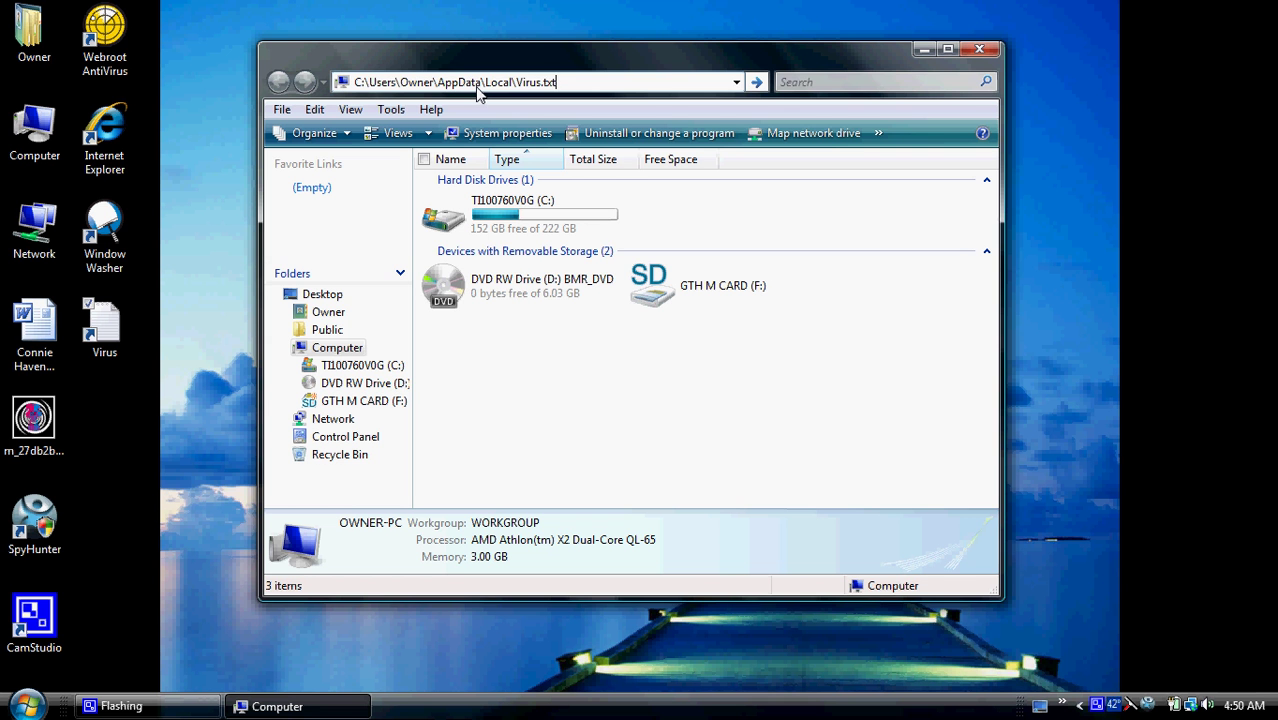
pyautogui.press('Return')
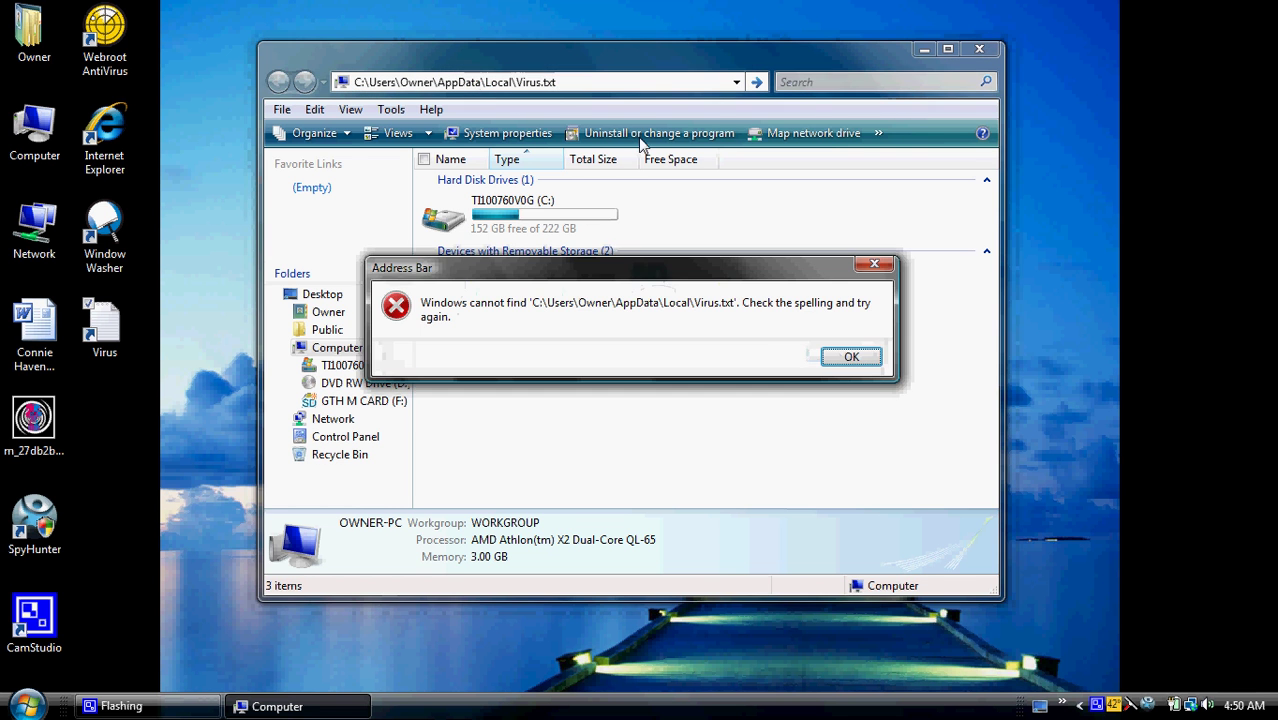
pyautogui.click(860, 362)
pyautogui.moveTo(581, 92); pyautogui.dragTo(520, 90)
pyautogui.press('BackSpace')
pyautogui.press('Return')
pyautogui.scroll(-3, 497, 440)
# Delete the hfhjfgkjhg file with confirmation and close the Local folder window
pyautogui.click(478, 465)
pyautogui.rightClick(478, 465)
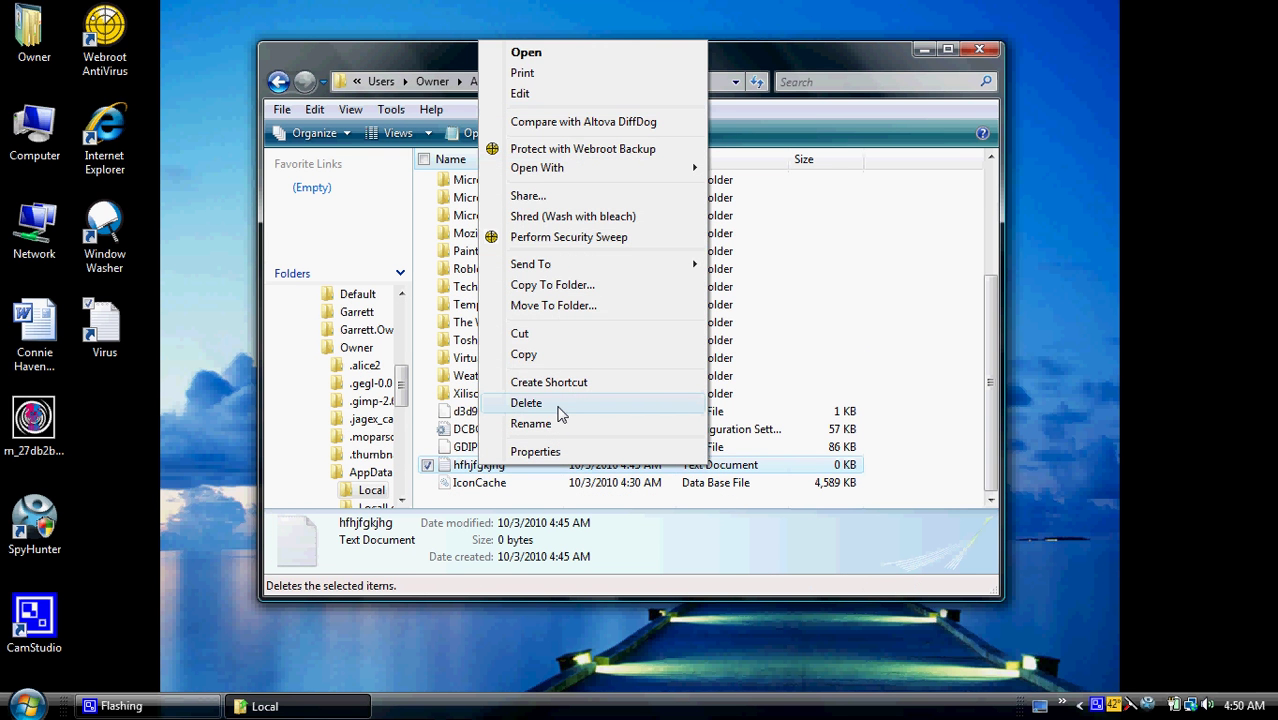
pyautogui.click(526, 403)
pyautogui.click(708, 430)
pyautogui.click(979, 48)
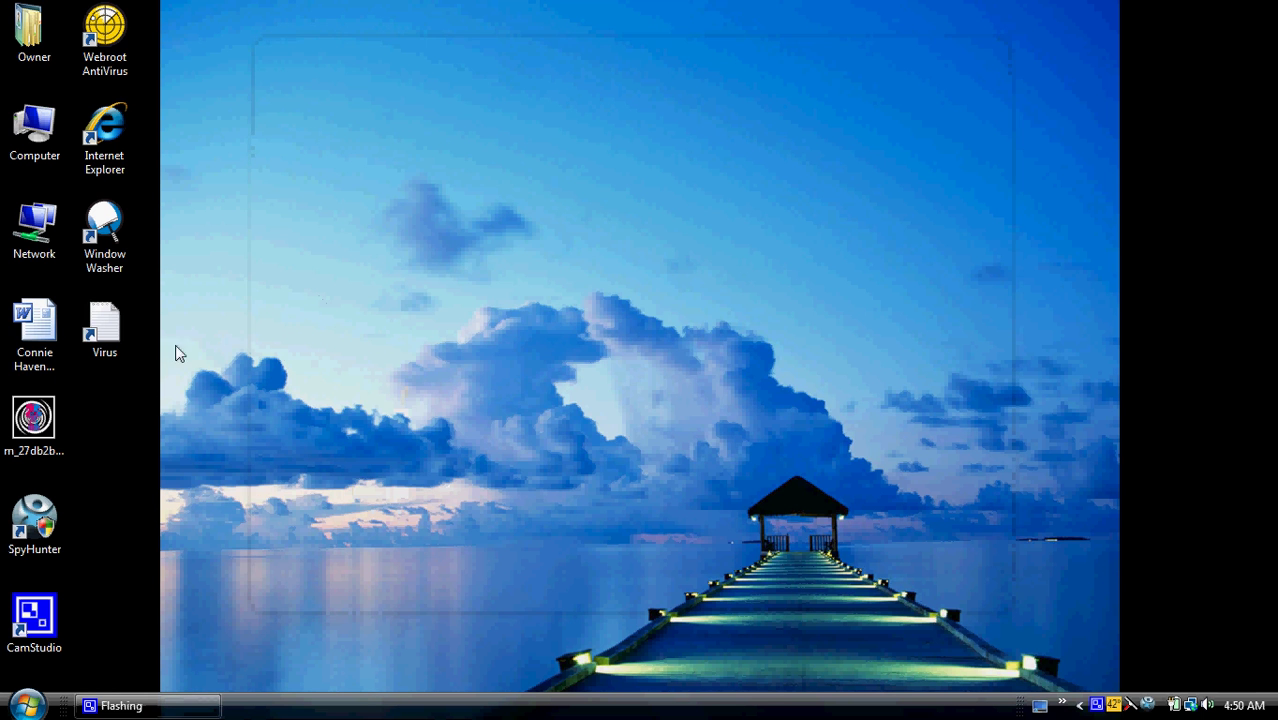
# Delete the Virus shortcut from the desktop and confirm
pyautogui.click(110, 343)
pyautogui.press('Delete')
pyautogui.click(716, 431)
# Empty the Recycle Bin, permanently deleting its three items
pyautogui.click(25, 705)
pyautogui.click(303, 467)
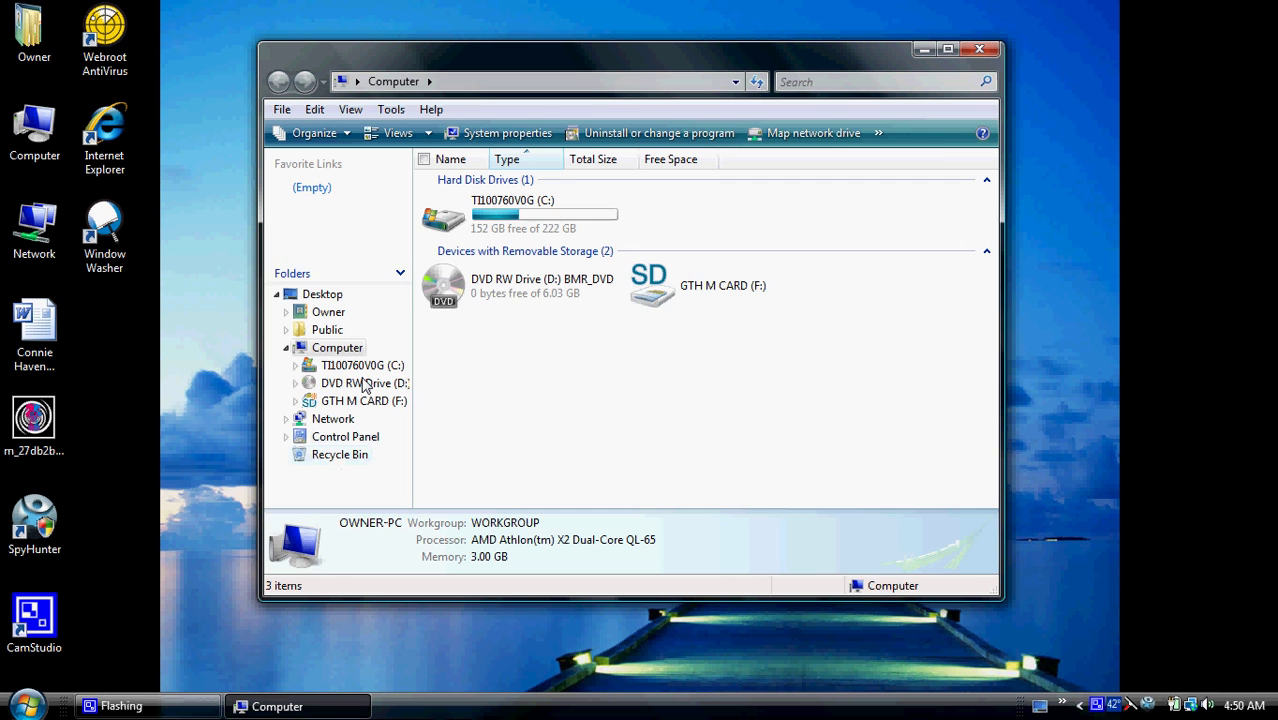
pyautogui.click(336, 455)
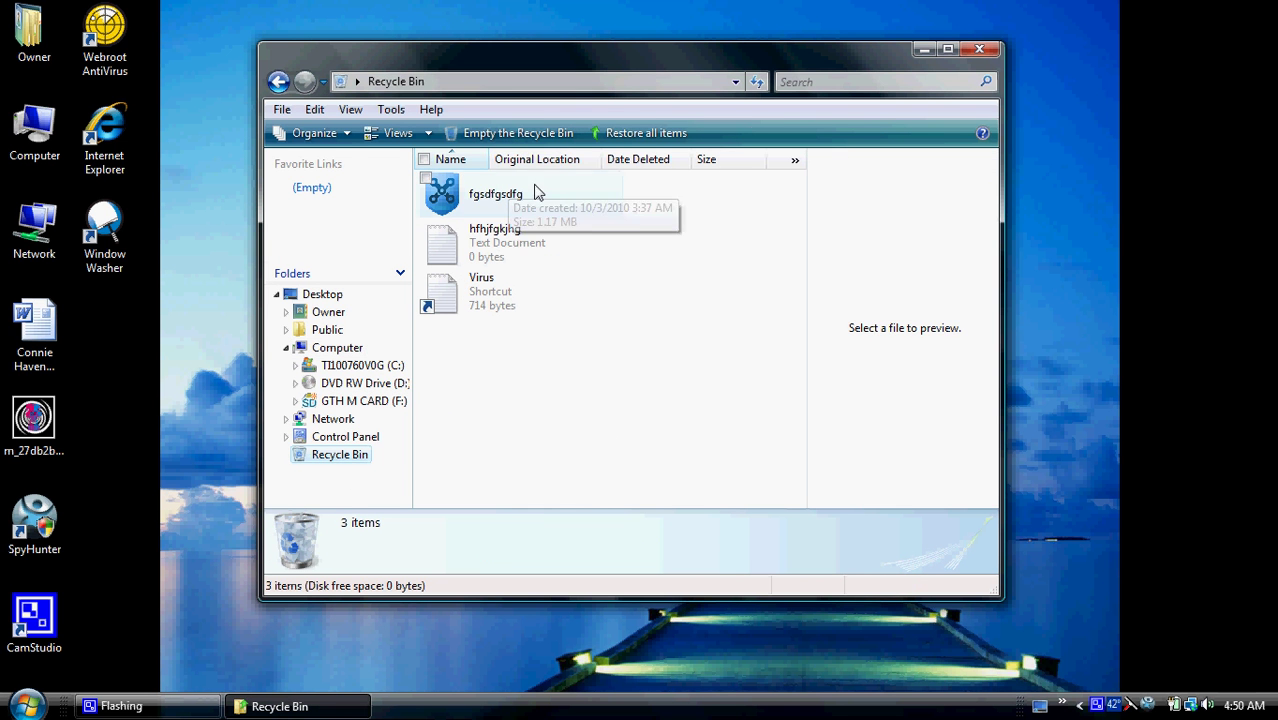
pyautogui.rightClick(455, 195)
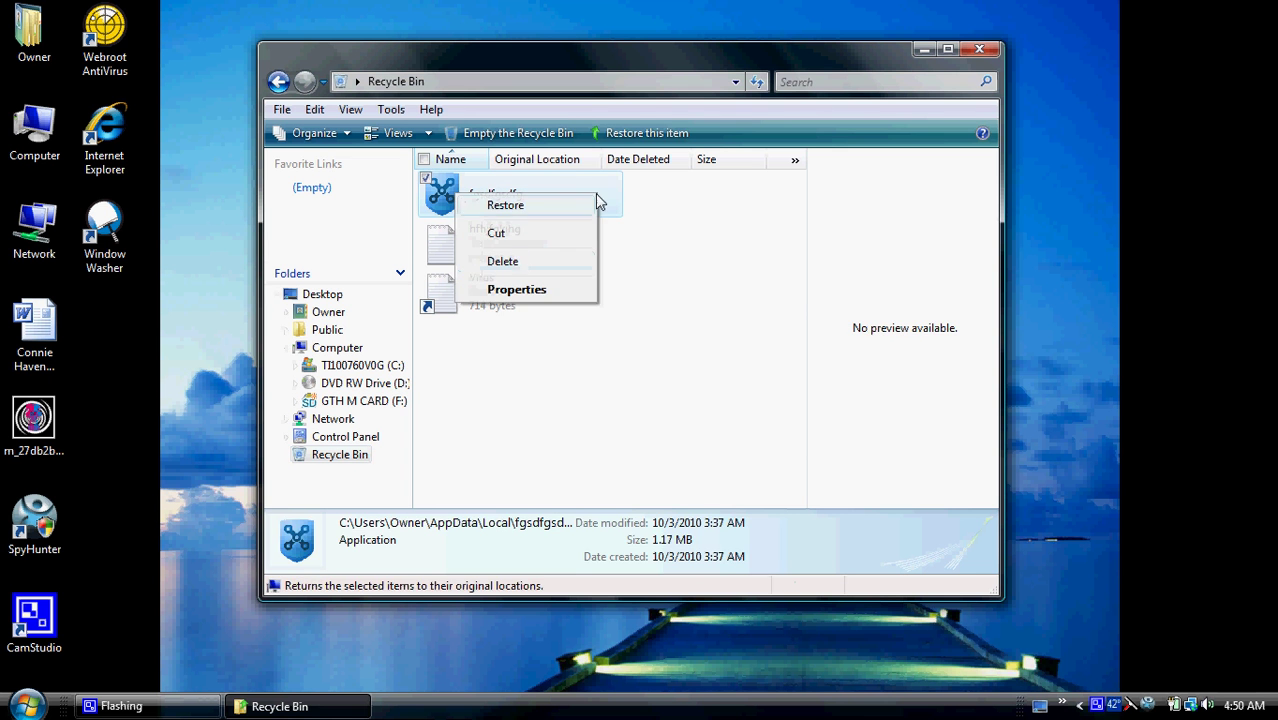
pyautogui.click(699, 225)
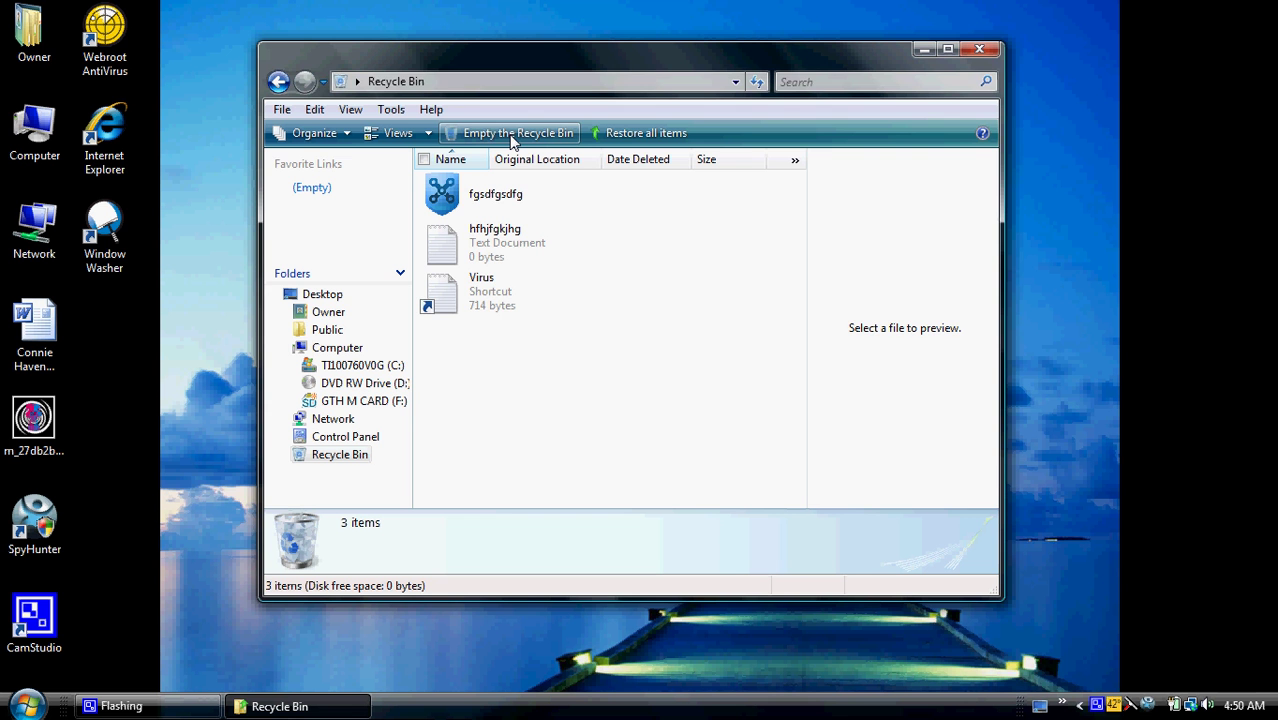
pyautogui.click(512, 134)
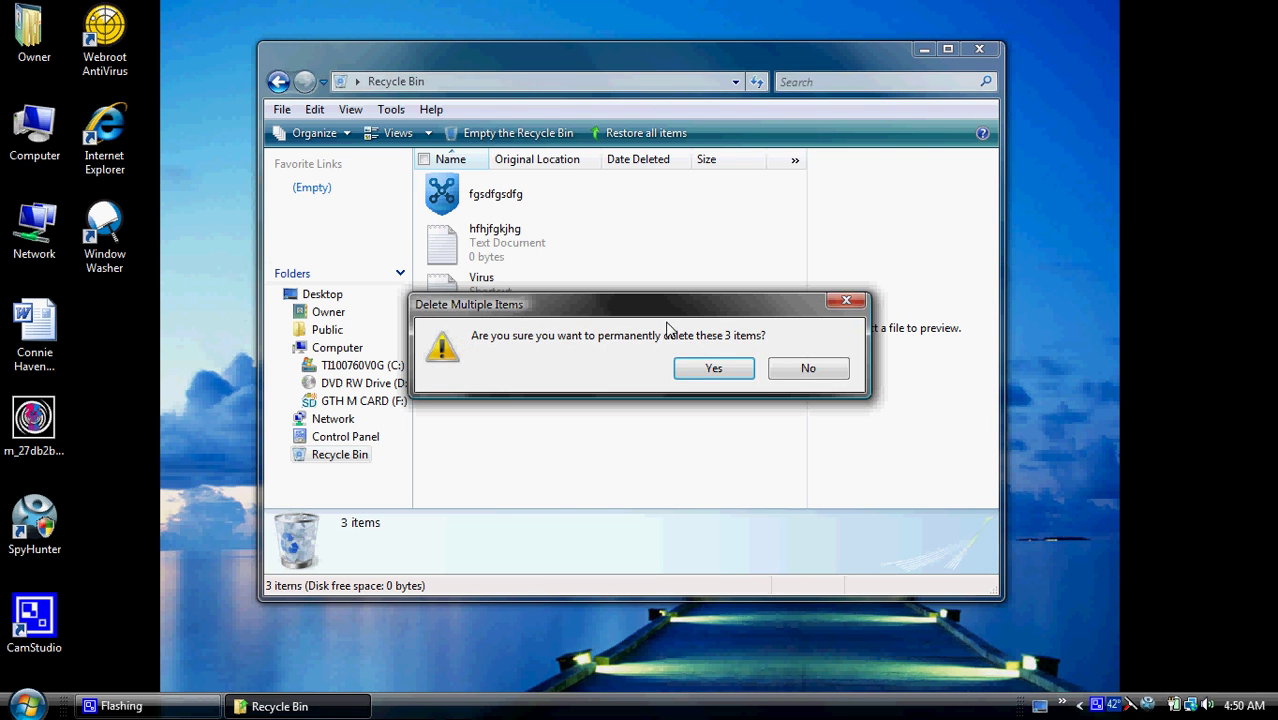
pyautogui.click(698, 370)
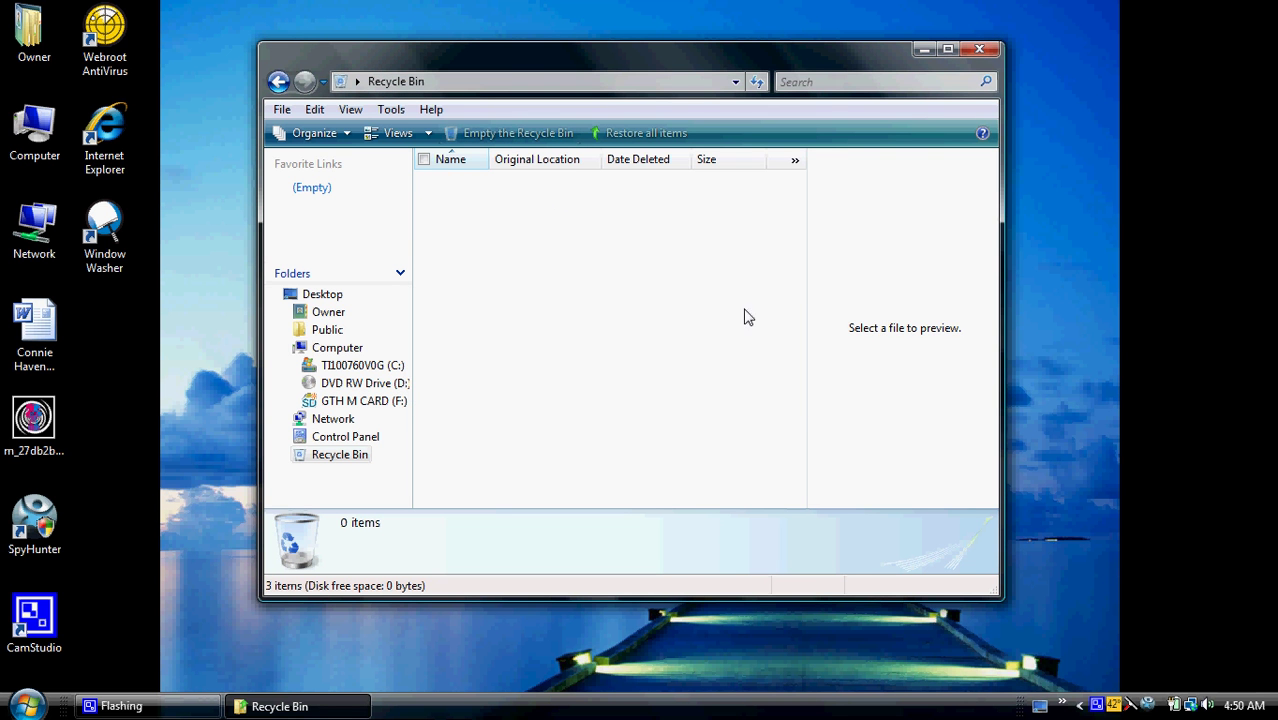
# Close the emptied Recycle Bin window and dismiss a brief Start menu search for 'su'
pyautogui.click(981, 52)
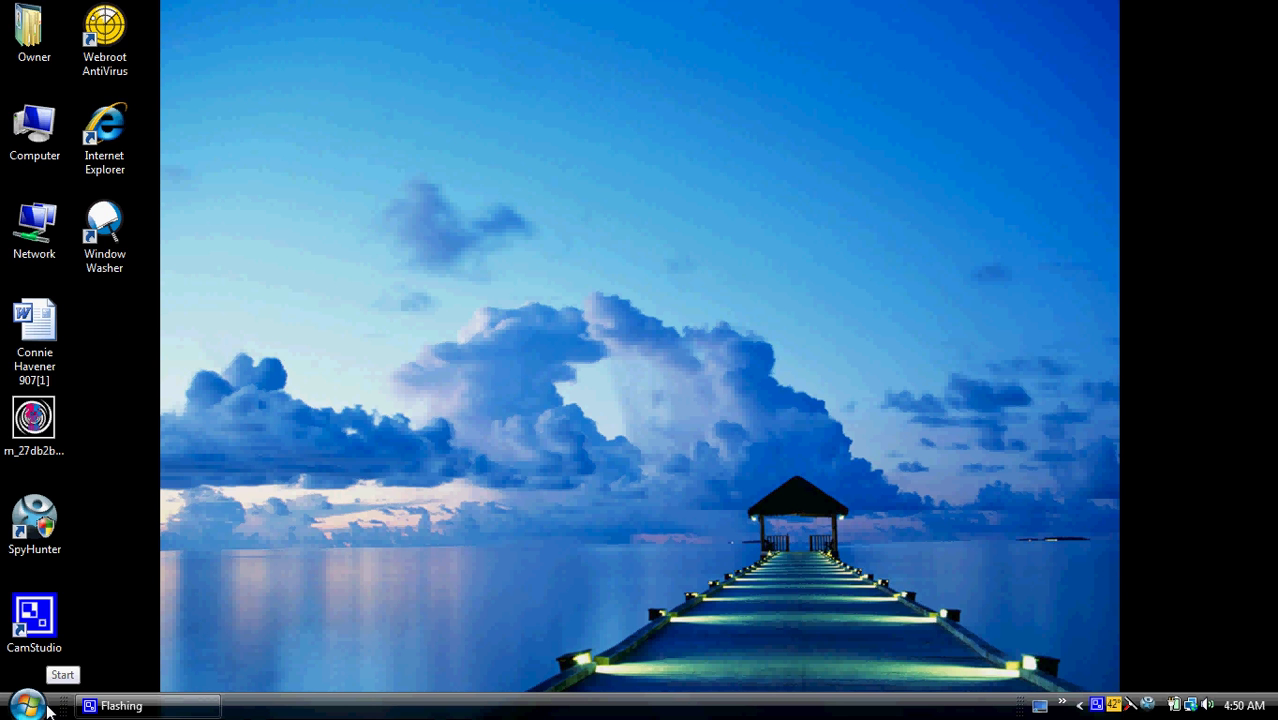
pyautogui.click(27, 704)
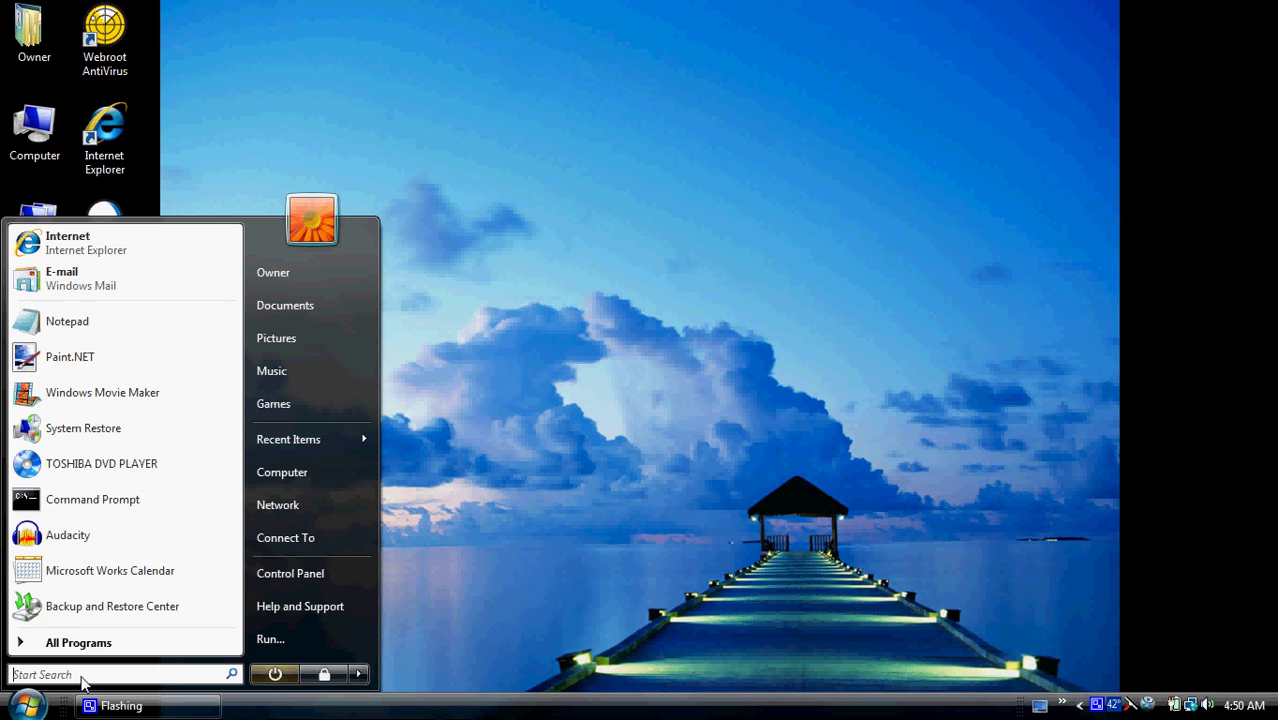
pyautogui.write('su')
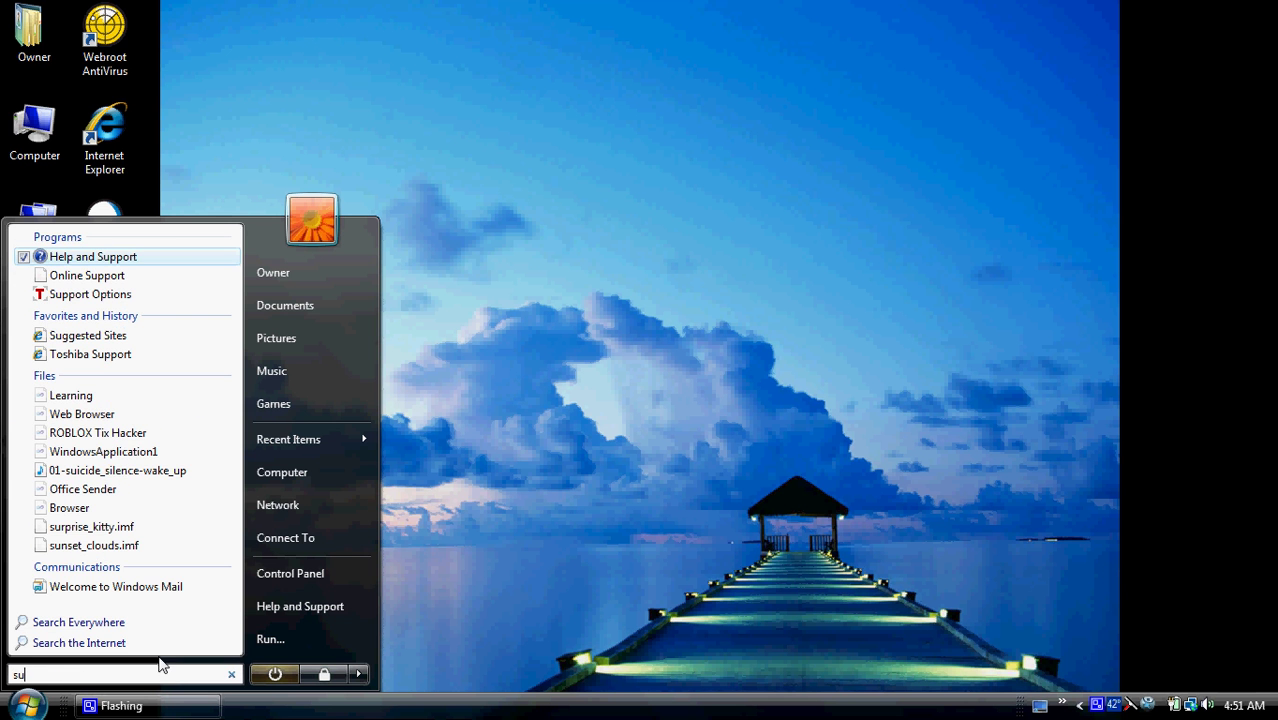
pyautogui.click(597, 476)
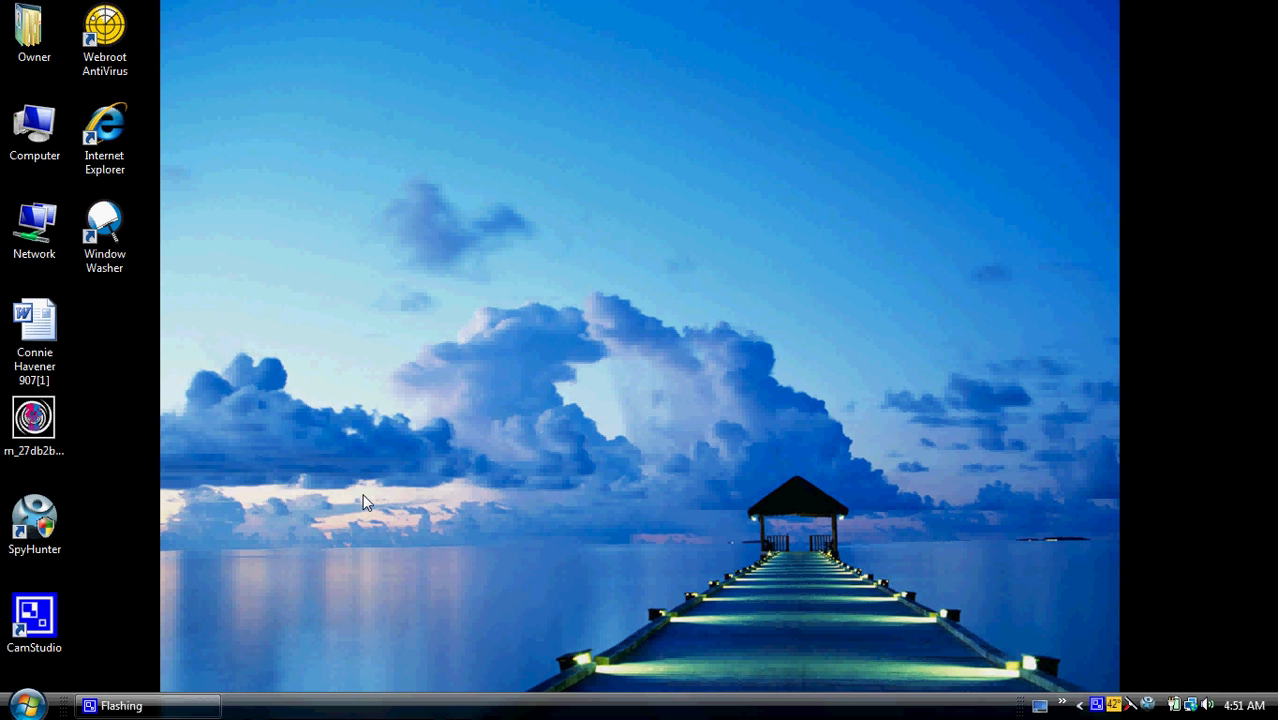